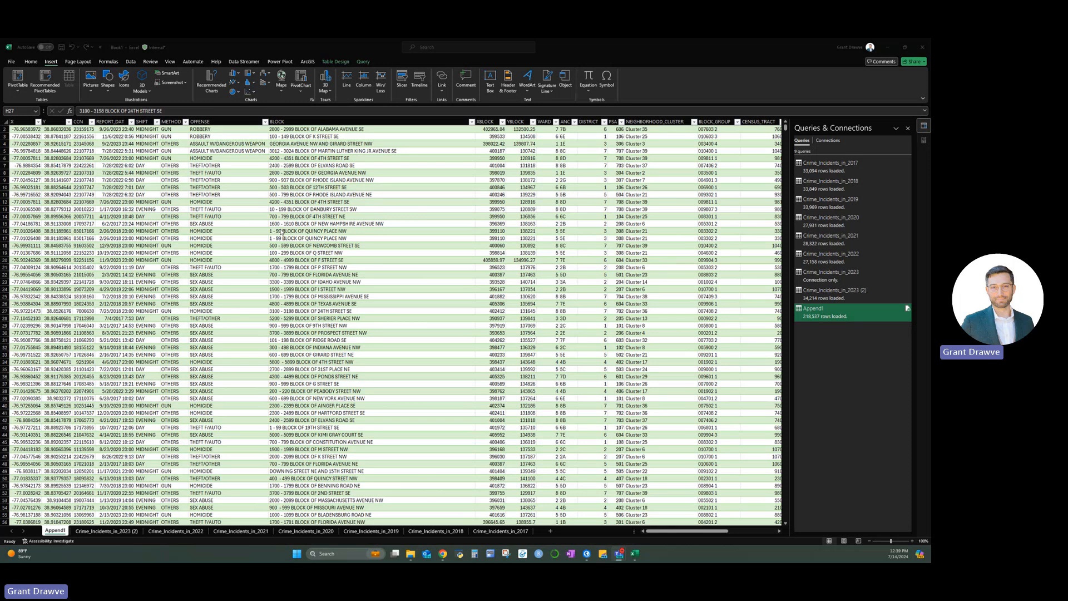
- Create a PivotTable from the whole Append1 table and place it on a new worksheet
{"action": "scroll", "coordinate": [228, 236], "scroll_direction": "up", "scroll_amount": 1}
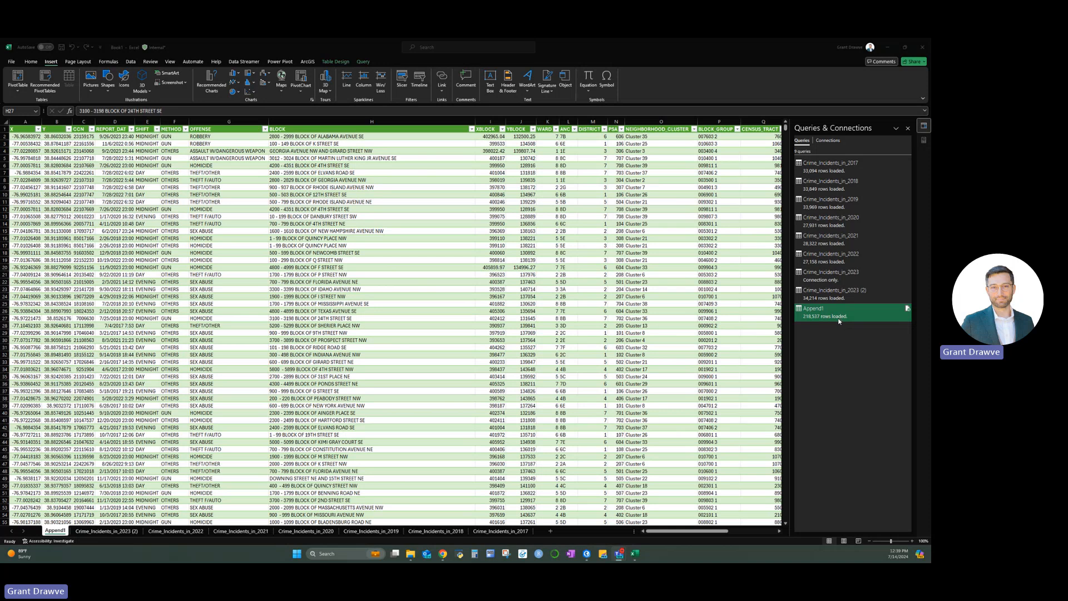
{"action": "left_click", "coordinate": [18, 130]}
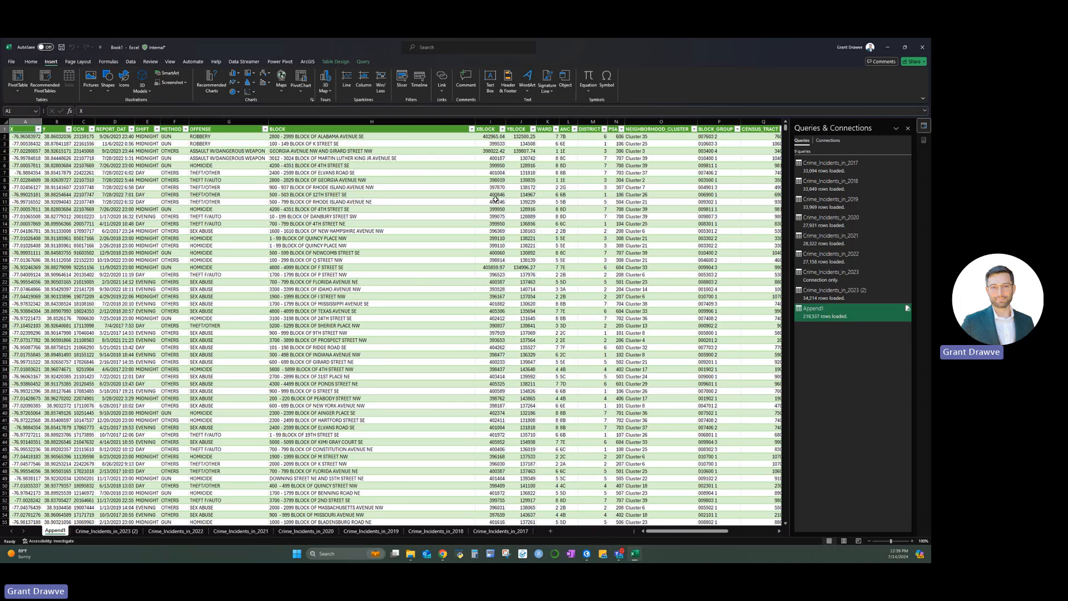
{"action": "key", "text": "ctrl+shift+End"}
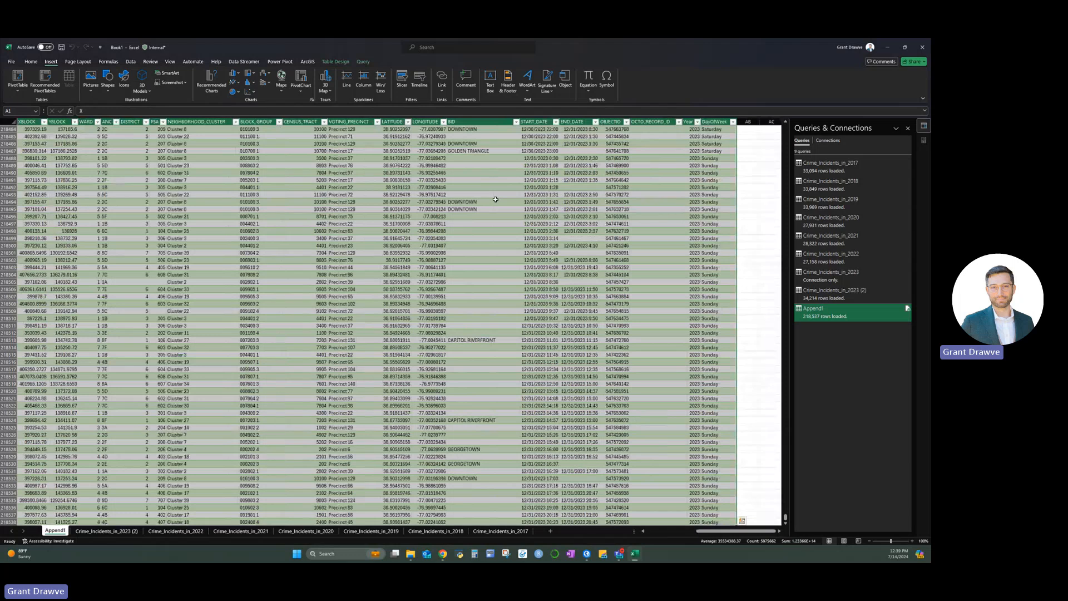
{"action": "left_click", "coordinate": [22, 79]}
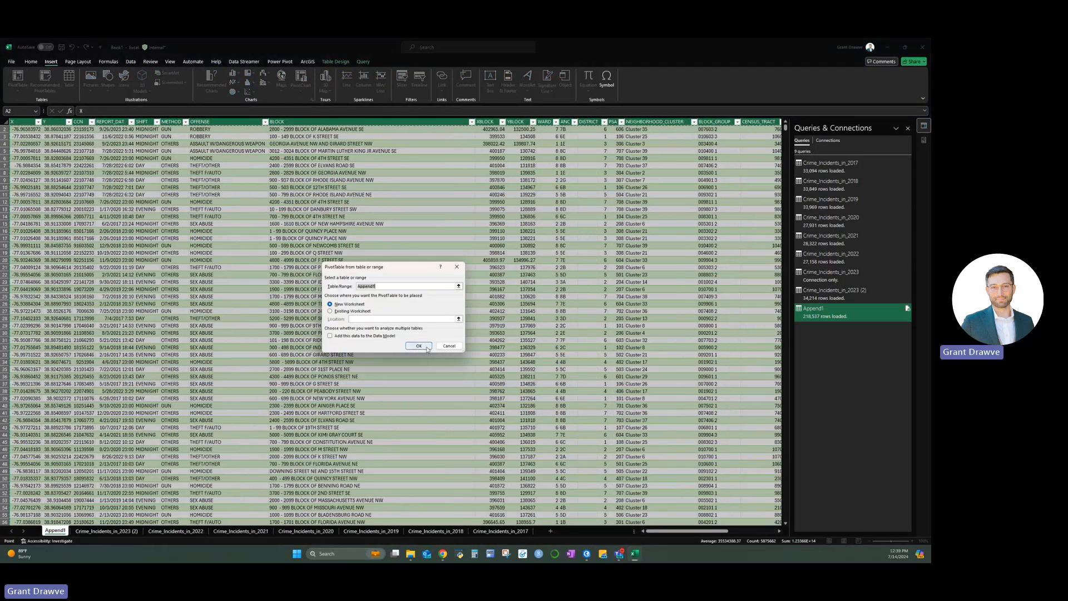
{"action": "left_click", "coordinate": [427, 348]}
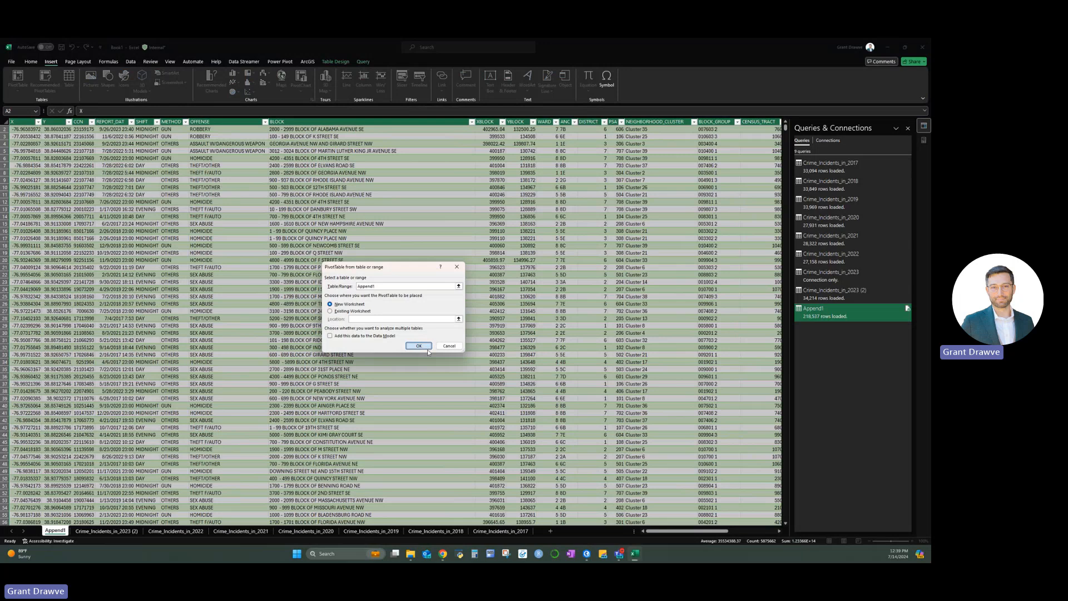
{"action": "left_click", "coordinate": [427, 349]}
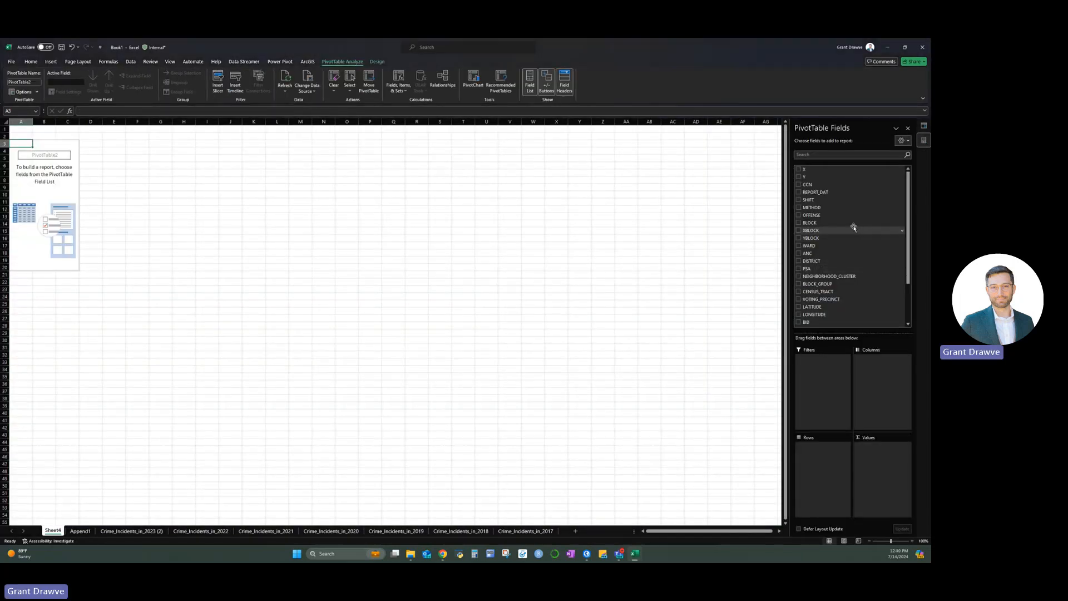
- Add BLOCK to the PivotTable rows and select the full list of block labels to check how many there are
{"action": "left_click_drag", "start_coordinate": [811, 223], "coordinate": [810, 471]}
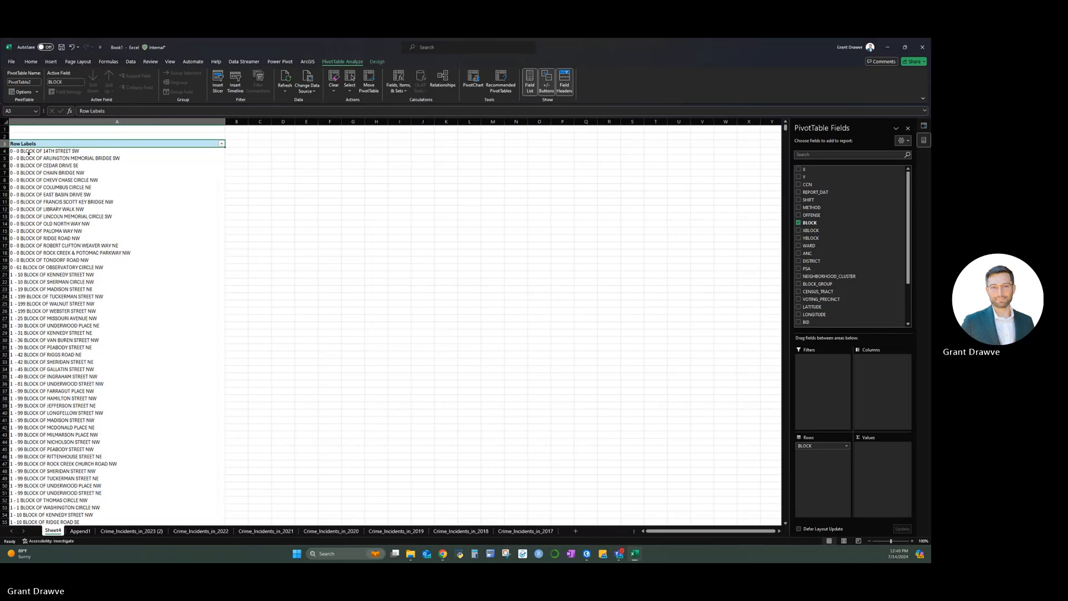
{"action": "left_click", "coordinate": [102, 143]}
{"action": "left_click", "coordinate": [27, 151]}
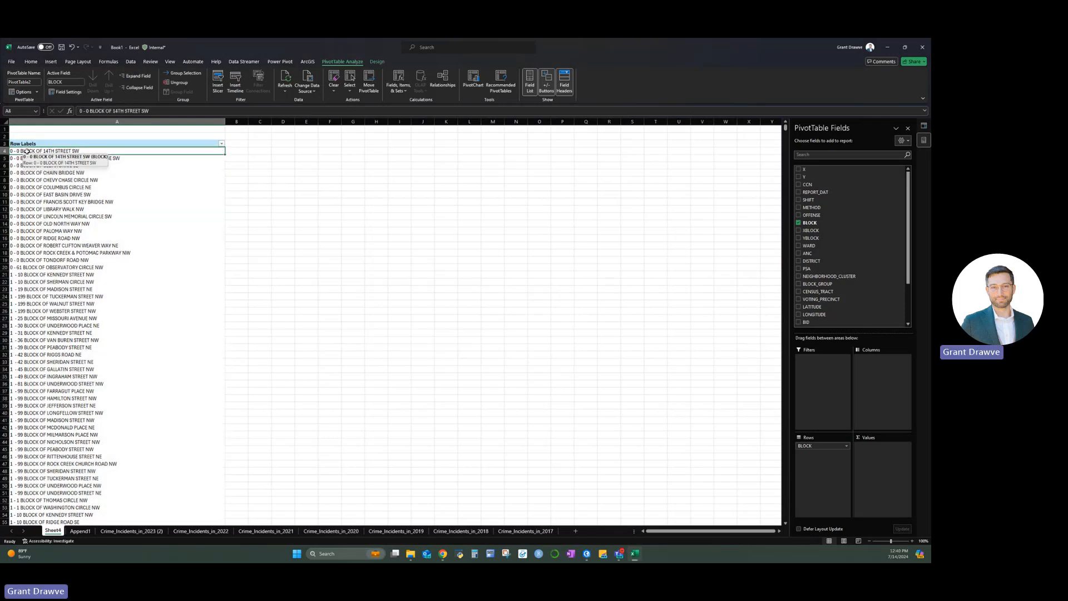
{"action": "key", "text": "ctrl+shift+Down"}
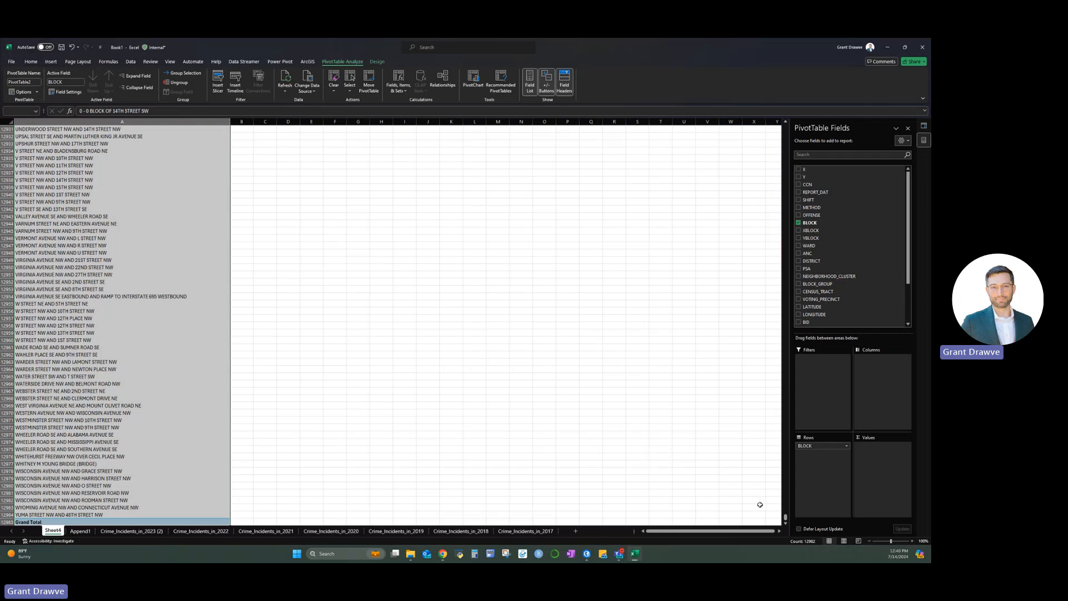
{"action": "left_click_drag", "start_coordinate": [783, 518], "coordinate": [776, 115]}
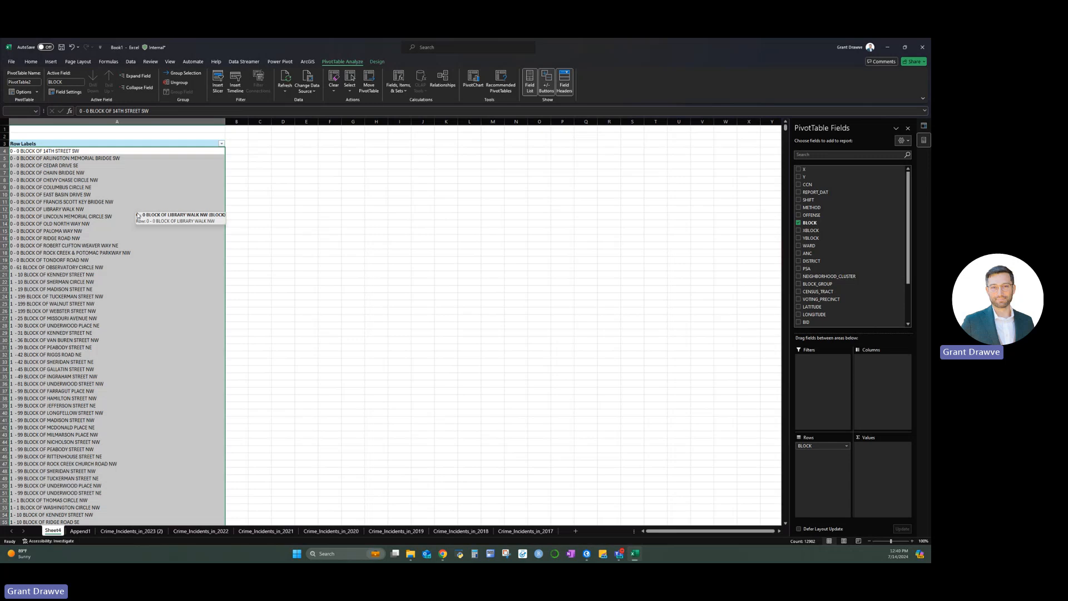
{"action": "left_click", "coordinate": [312, 236]}
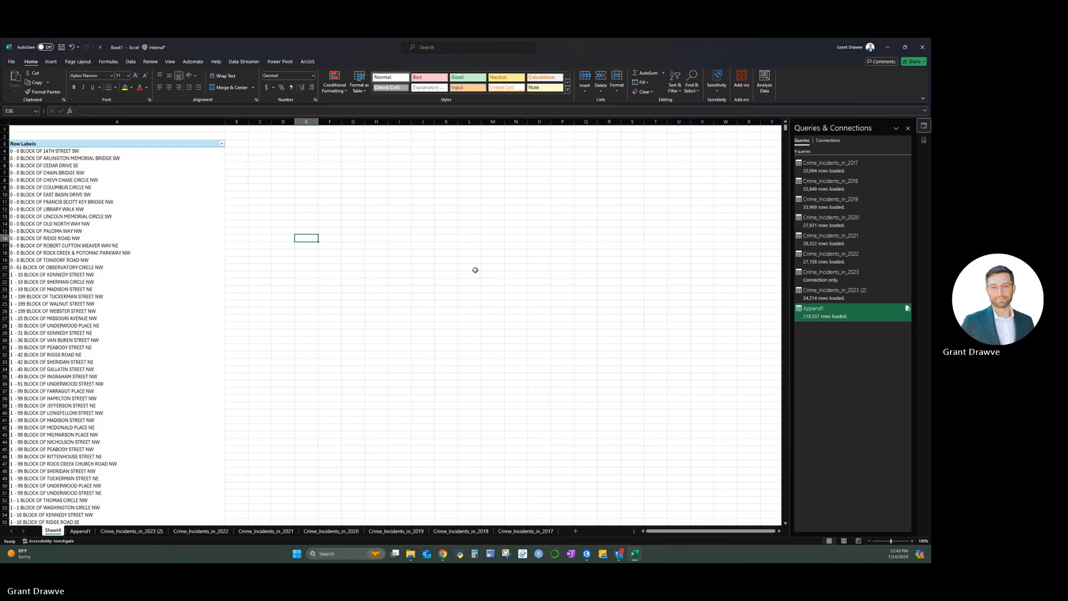
- Add CCN to the PivotTable values and summarize it by Count
{"action": "left_click", "coordinate": [87, 245]}
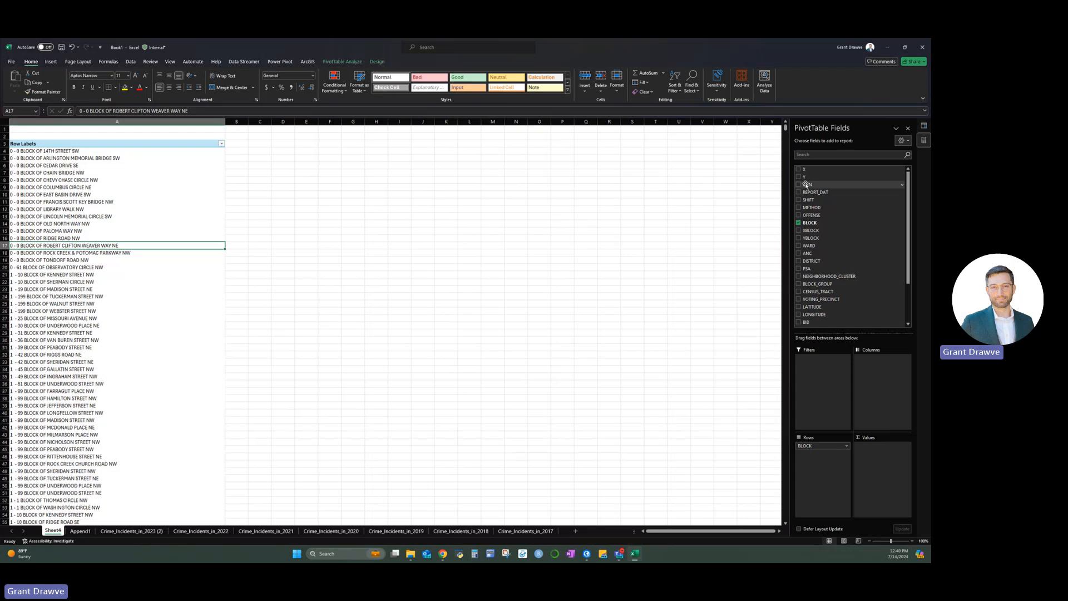
{"action": "left_click_drag", "start_coordinate": [807, 185], "coordinate": [871, 462]}
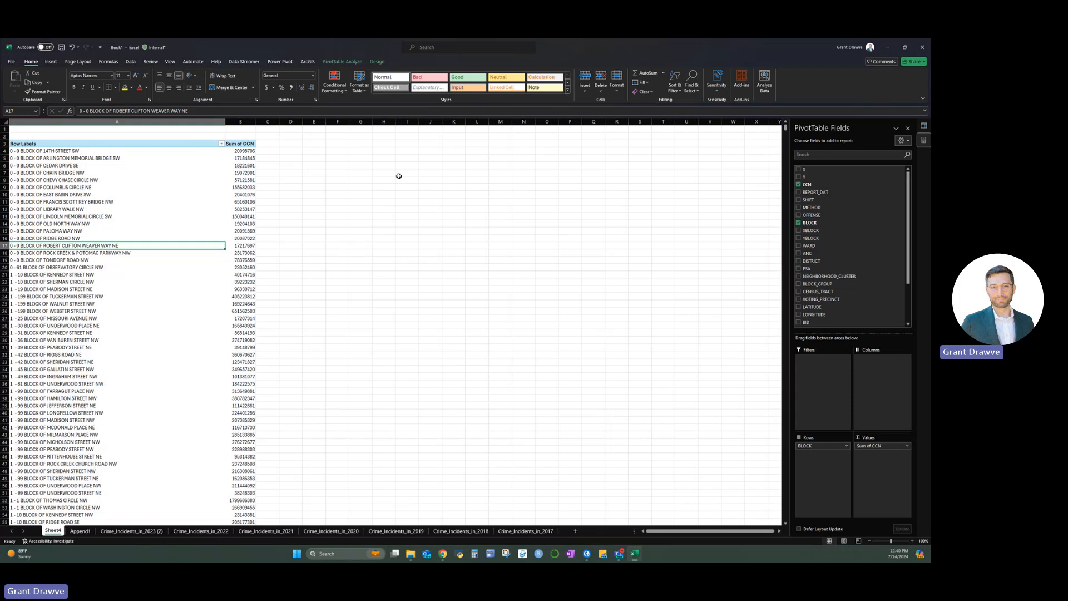
{"action": "left_click", "coordinate": [882, 446]}
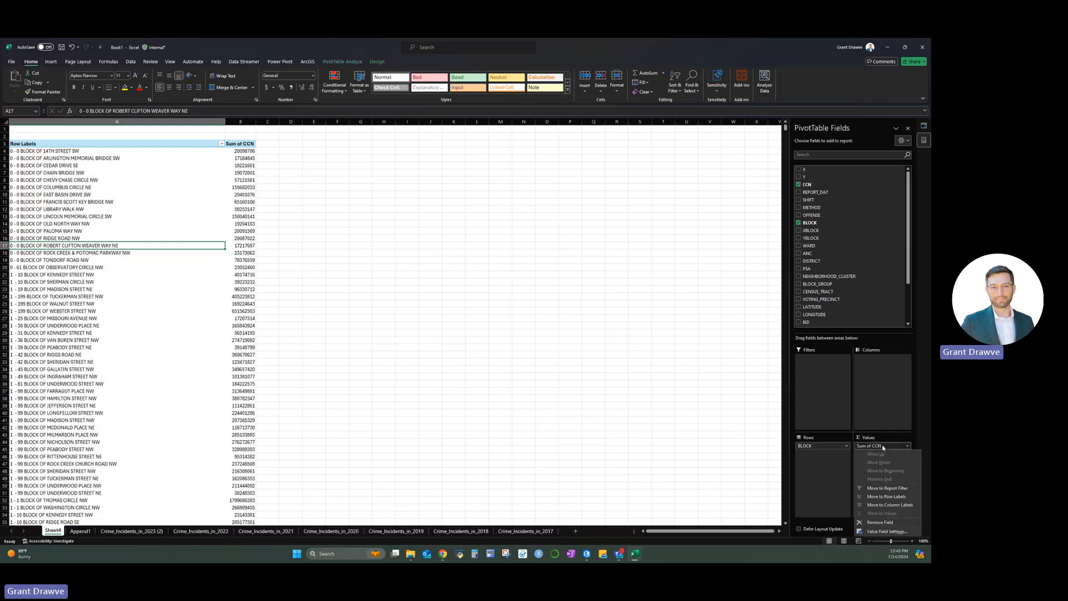
{"action": "left_click", "coordinate": [887, 532]}
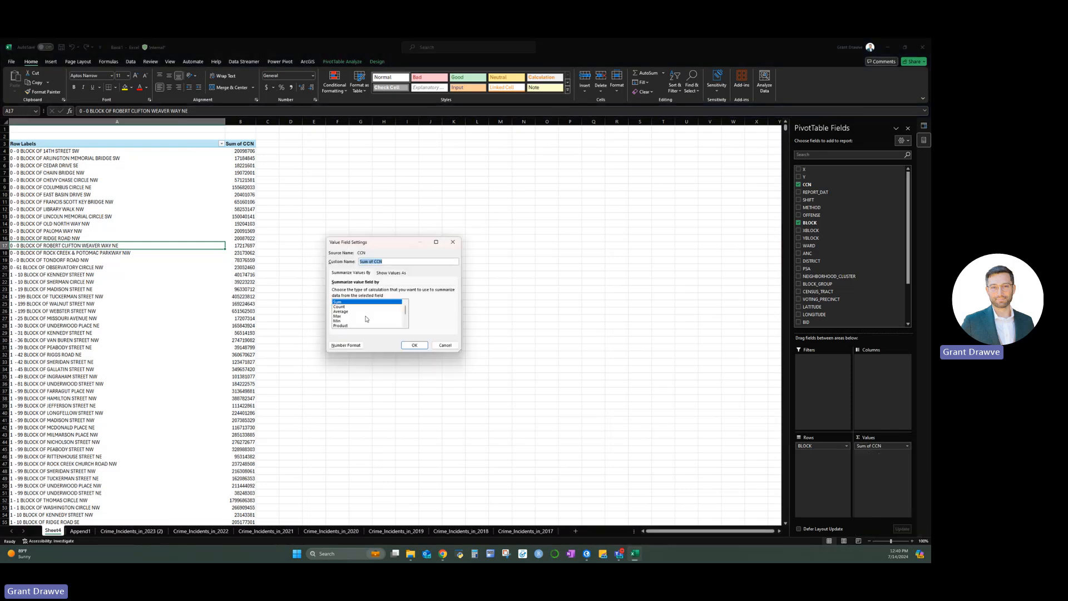
{"action": "left_click", "coordinate": [340, 307]}
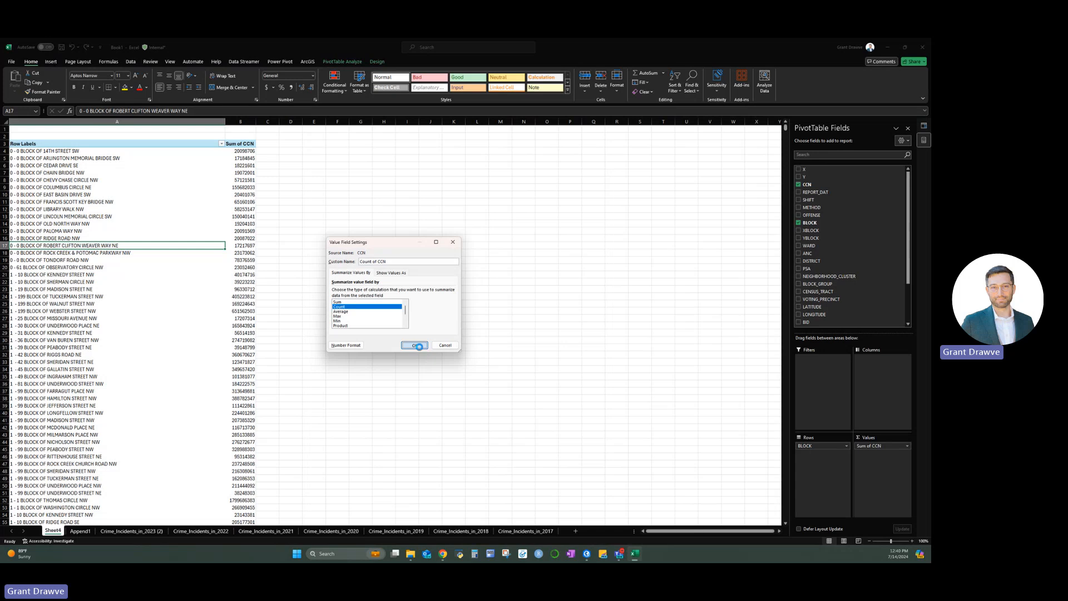
{"action": "left_click", "coordinate": [416, 346]}
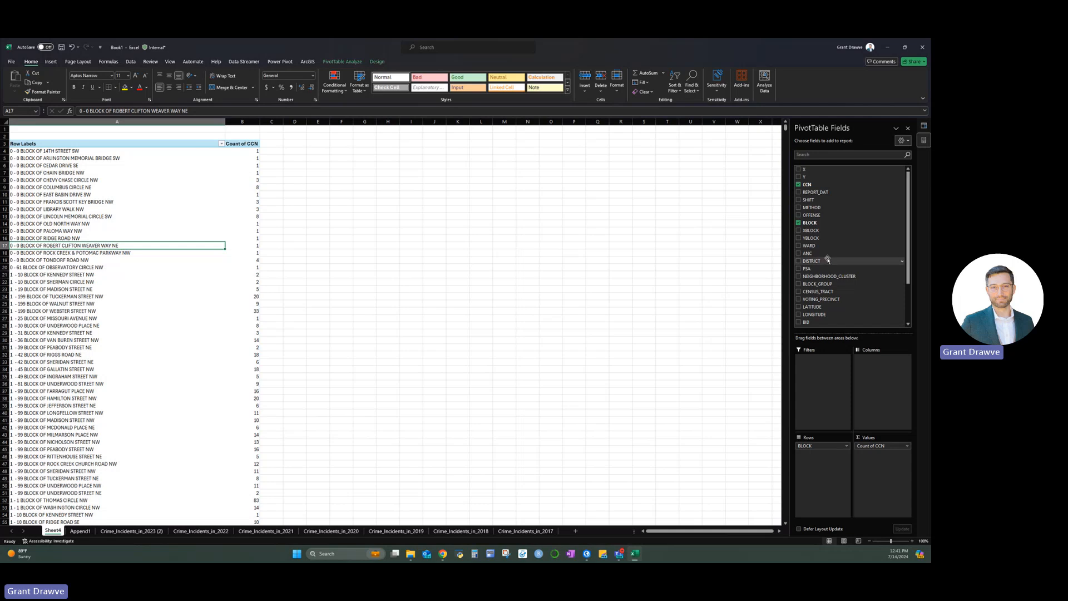
- Add Year and OFFENSE as report filters of the PivotTable
{"action": "scroll", "coordinate": [826, 267], "scroll_direction": "down", "scroll_amount": 3}
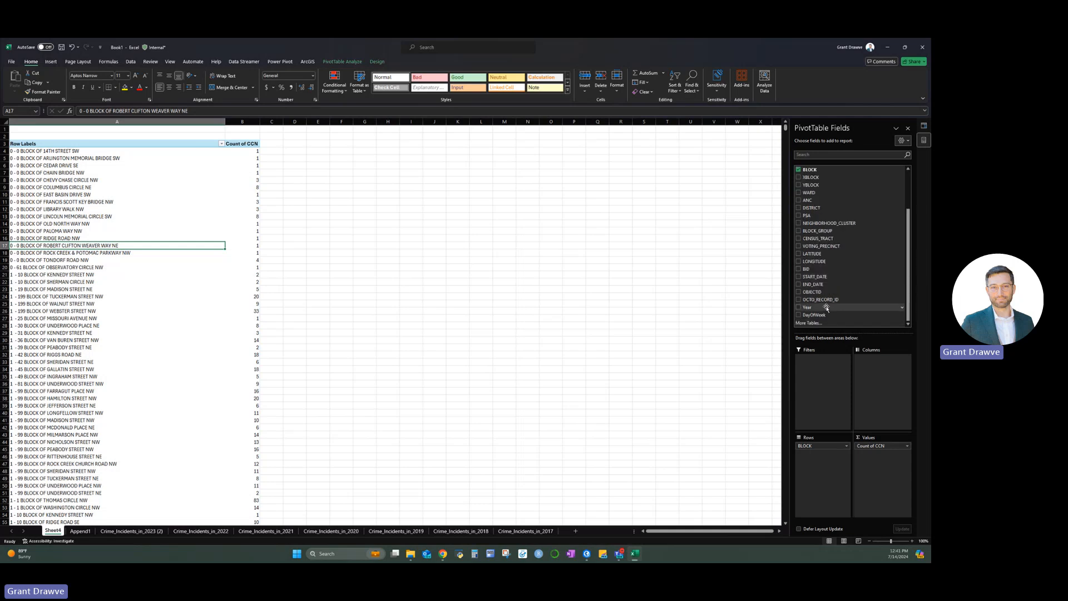
{"action": "left_click_drag", "start_coordinate": [808, 306], "coordinate": [823, 360]}
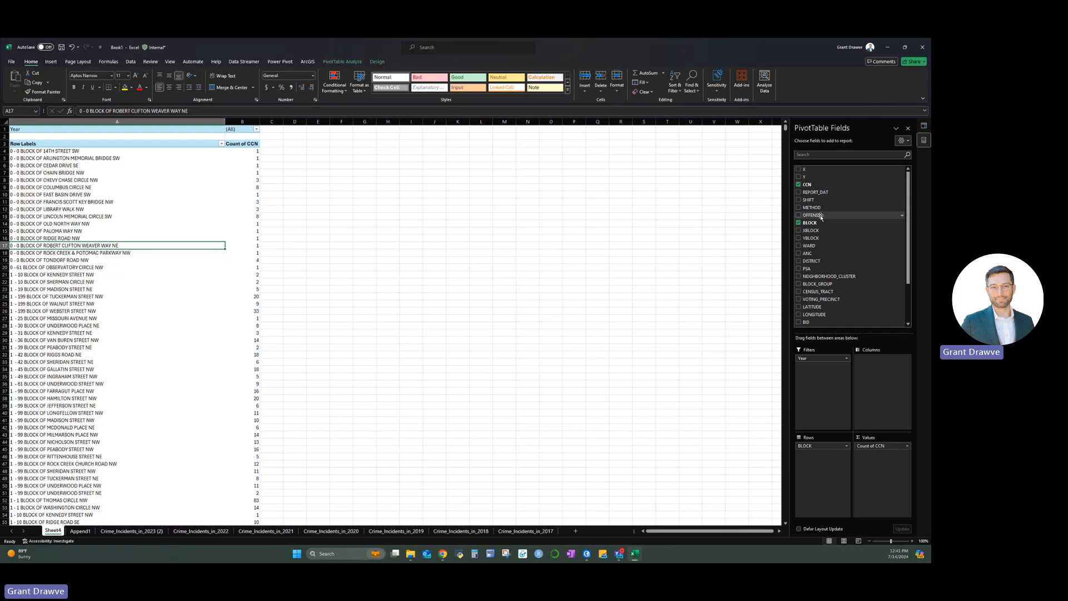
{"action": "left_click_drag", "start_coordinate": [812, 215], "coordinate": [810, 405]}
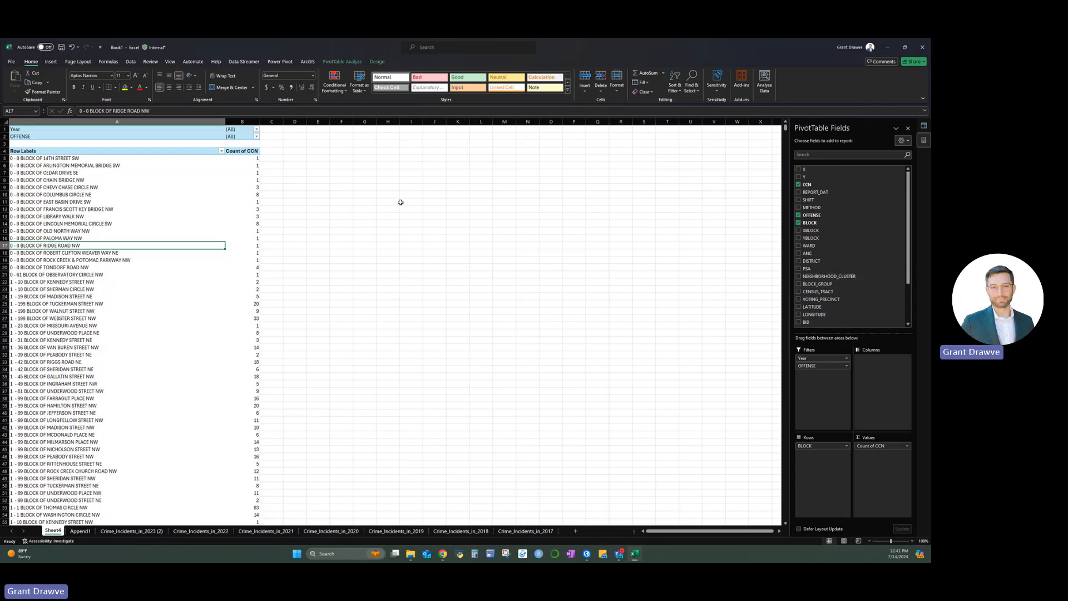
- Filter the PivotTable's Year to 2023
{"action": "left_click", "coordinate": [256, 129]}
{"action": "scroll", "coordinate": [242, 178], "scroll_direction": "down", "scroll_amount": 5}
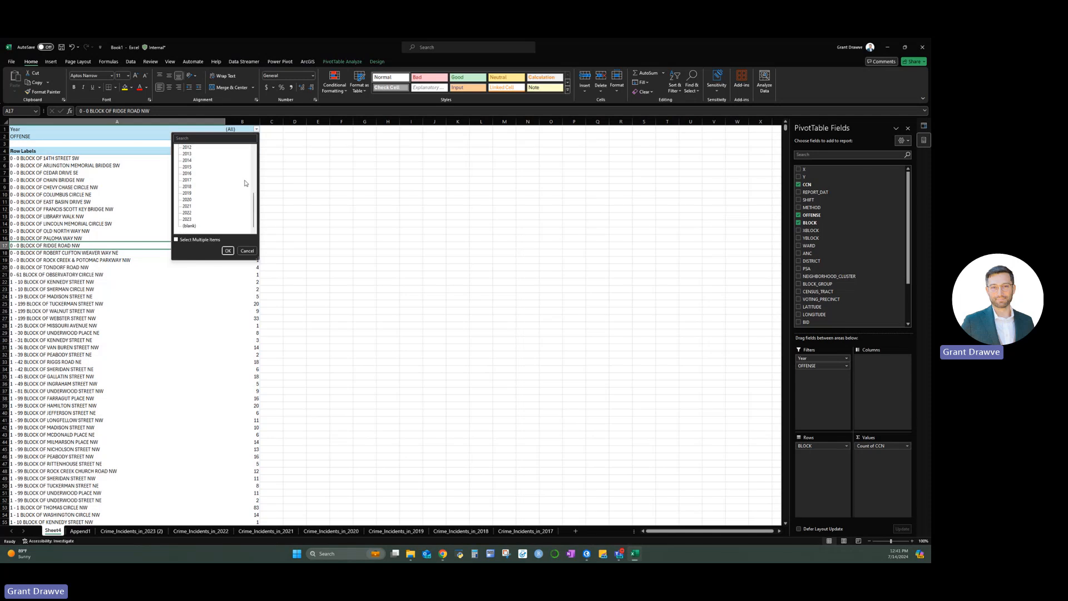
{"action": "left_click", "coordinate": [188, 220]}
{"action": "left_click", "coordinate": [228, 250]}
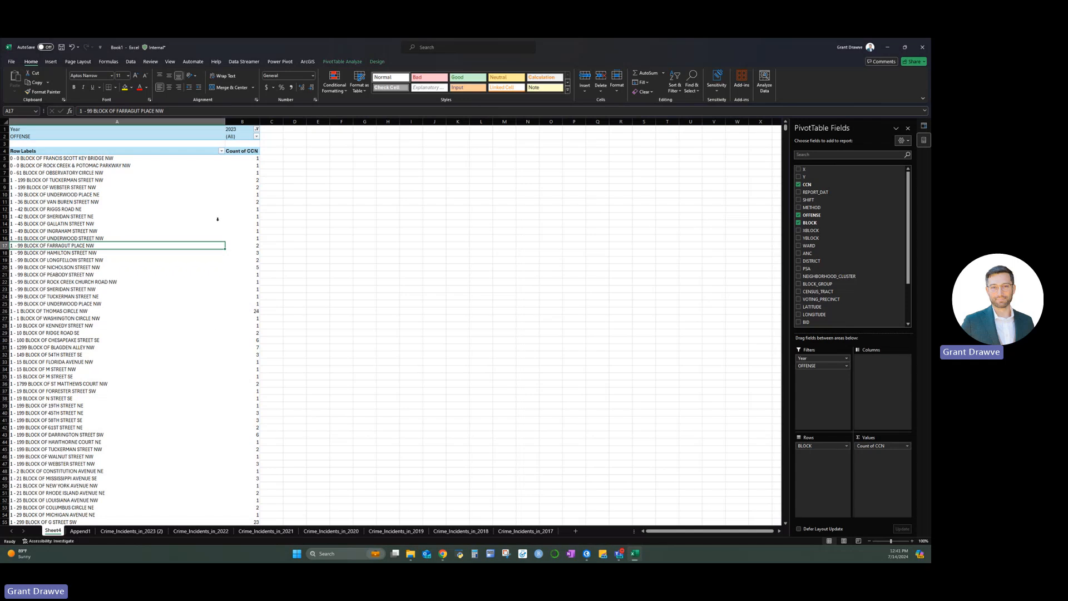
- Filter OFFENSE with multiple items so that only THEFT/OTHER and THEFT F/AUTO are included
{"action": "left_click", "coordinate": [256, 137]}
{"action": "left_click", "coordinate": [191, 247]}
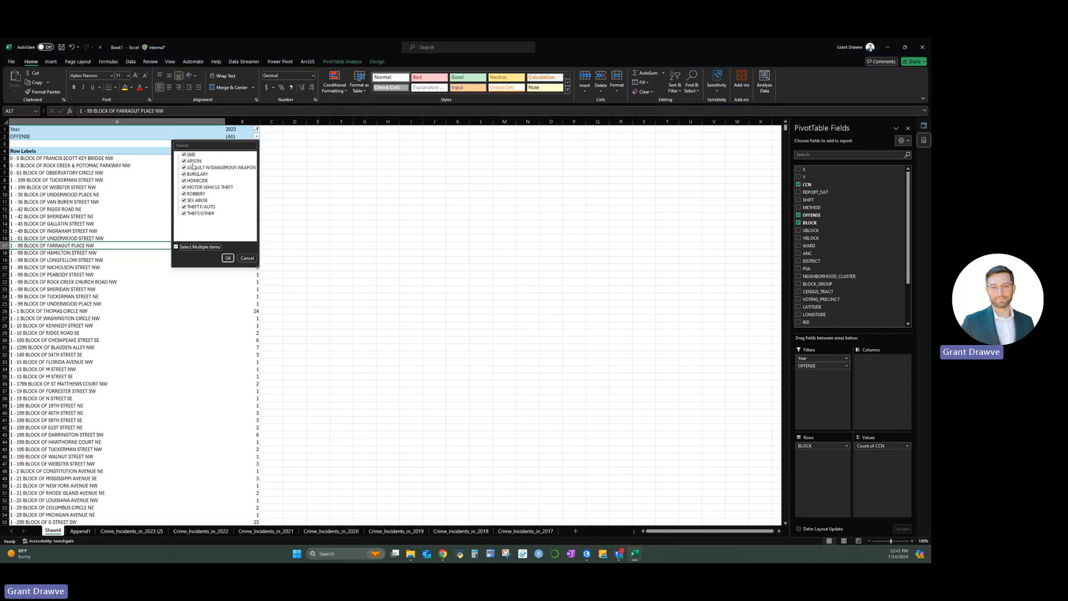
{"action": "left_click", "coordinate": [184, 155]}
{"action": "left_click", "coordinate": [184, 214]}
{"action": "left_click", "coordinate": [184, 207]}
{"action": "left_click", "coordinate": [228, 258]}
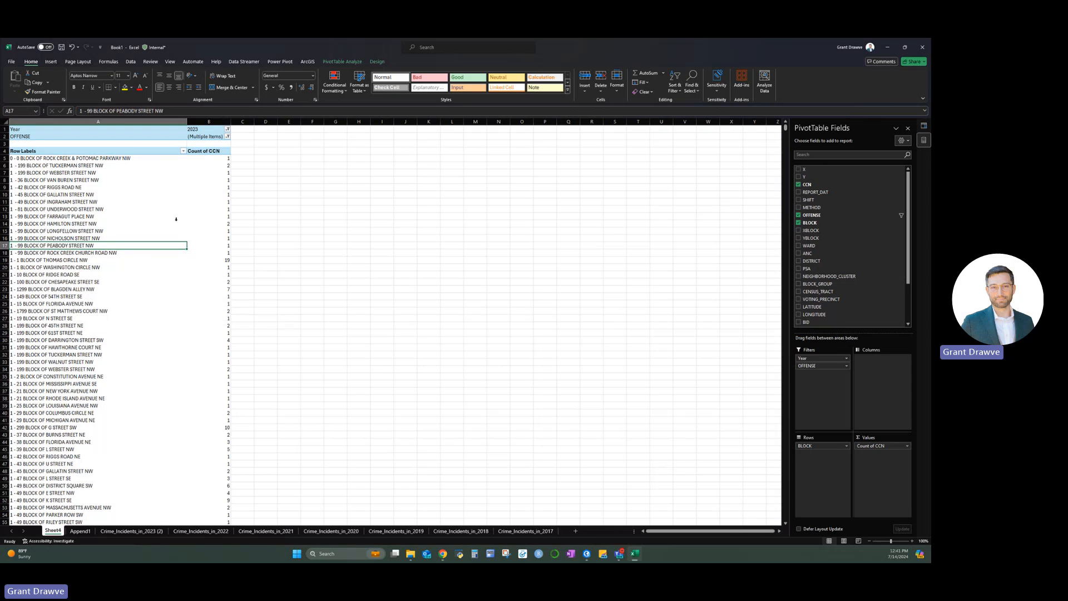
- Sort the blocks by Count of CCN from largest to smallest
{"action": "right_click", "coordinate": [215, 159]}
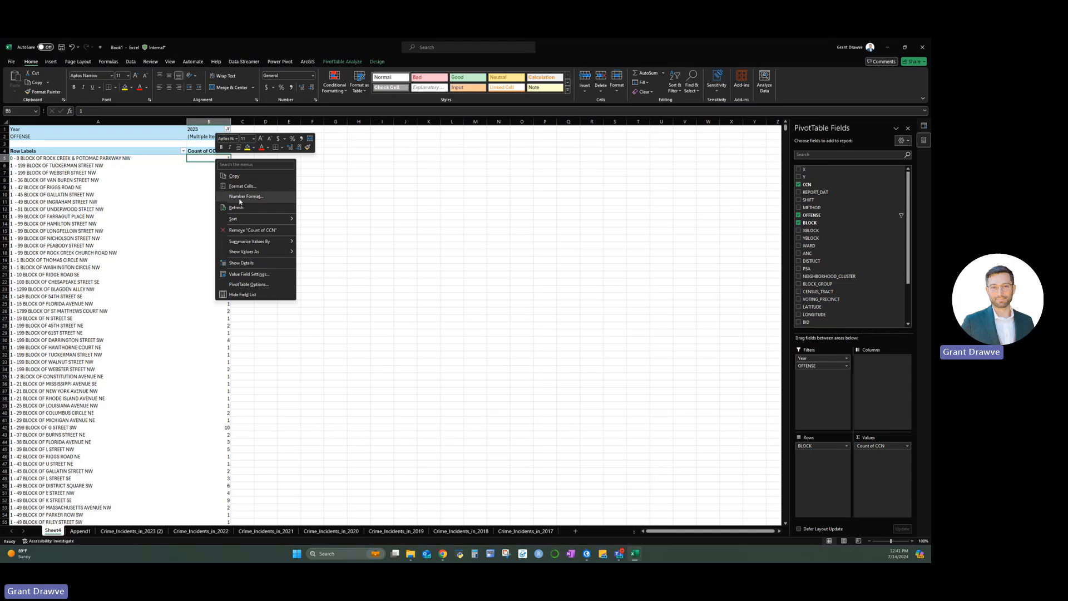
{"action": "mouse_move", "coordinate": [243, 218]}
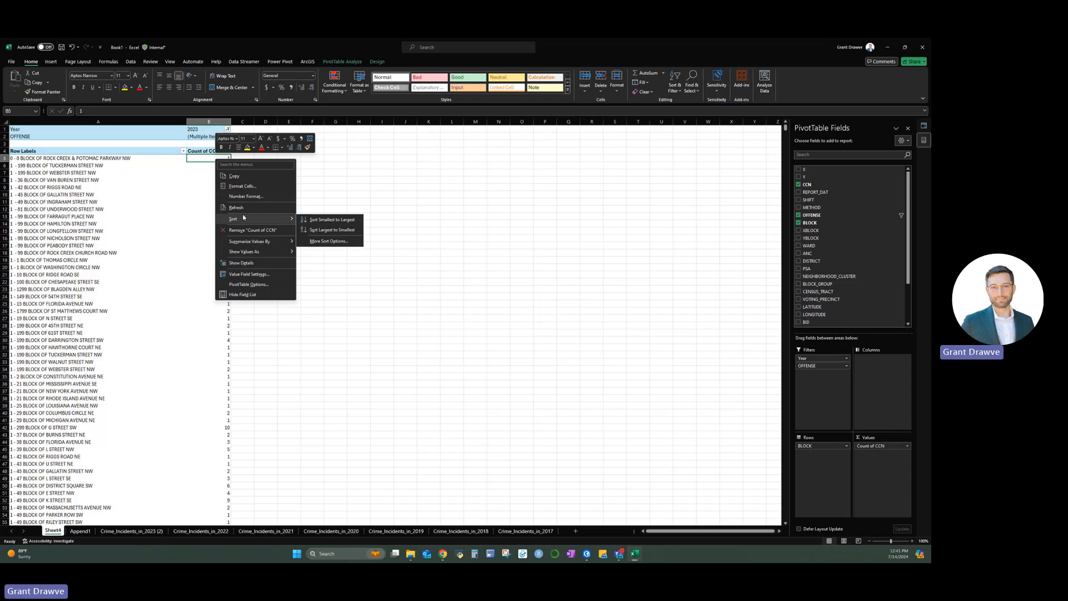
{"action": "left_click", "coordinate": [320, 230]}
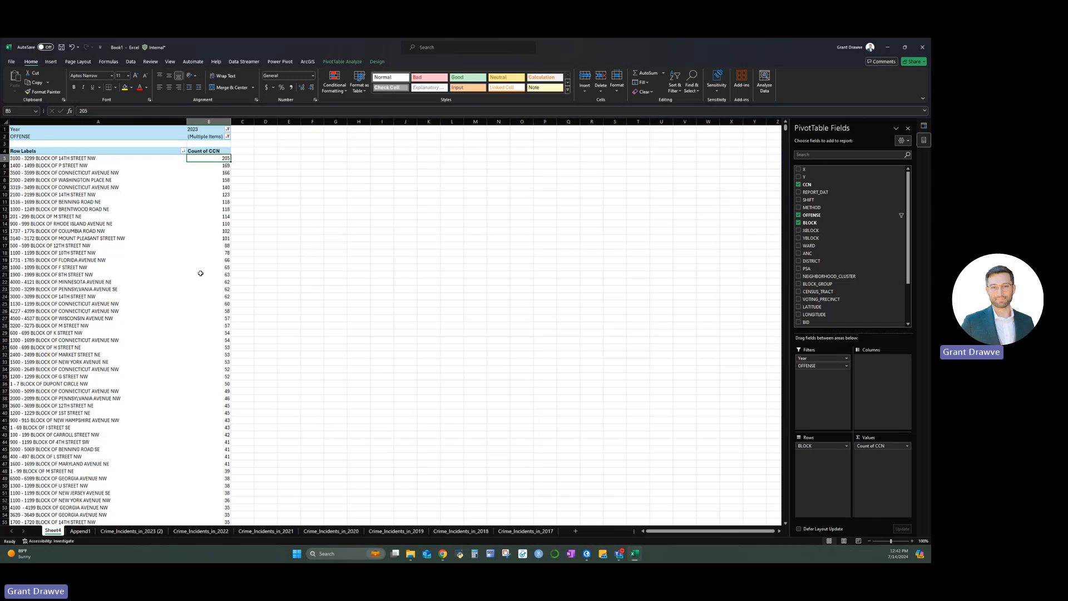
- Select the CCN counts of all blocks, excluding the grand total, to read the number of blocks and their sum
{"action": "mouse_move", "coordinate": [200, 274]}
{"action": "mouse_move", "coordinate": [209, 159]}
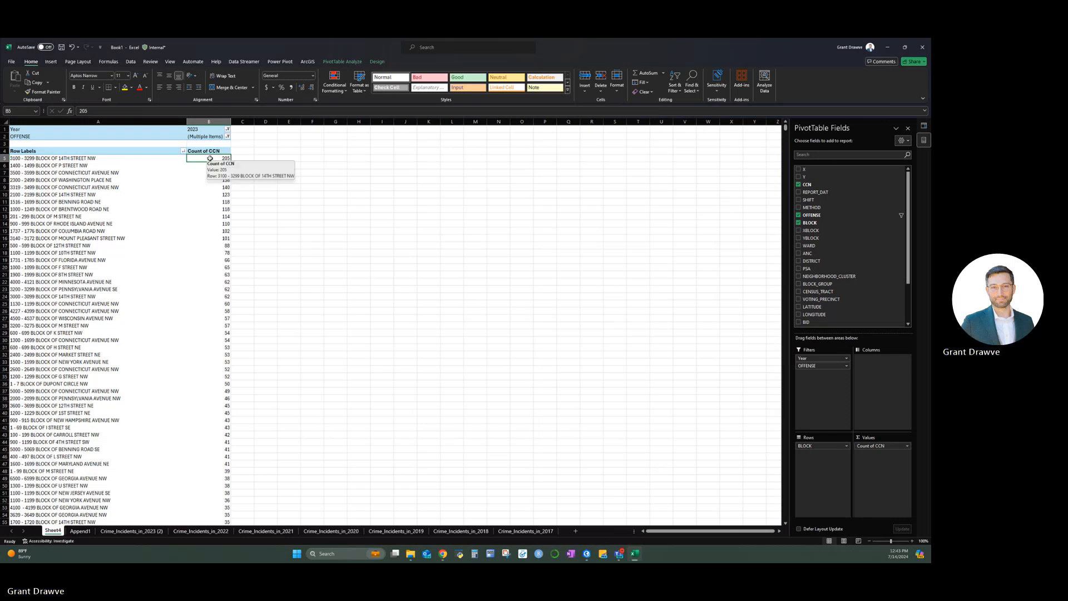
{"action": "left_click_drag", "start_coordinate": [210, 159], "coordinate": [217, 318]}
{"action": "left_click_drag", "start_coordinate": [786, 200], "coordinate": [796, 314]}
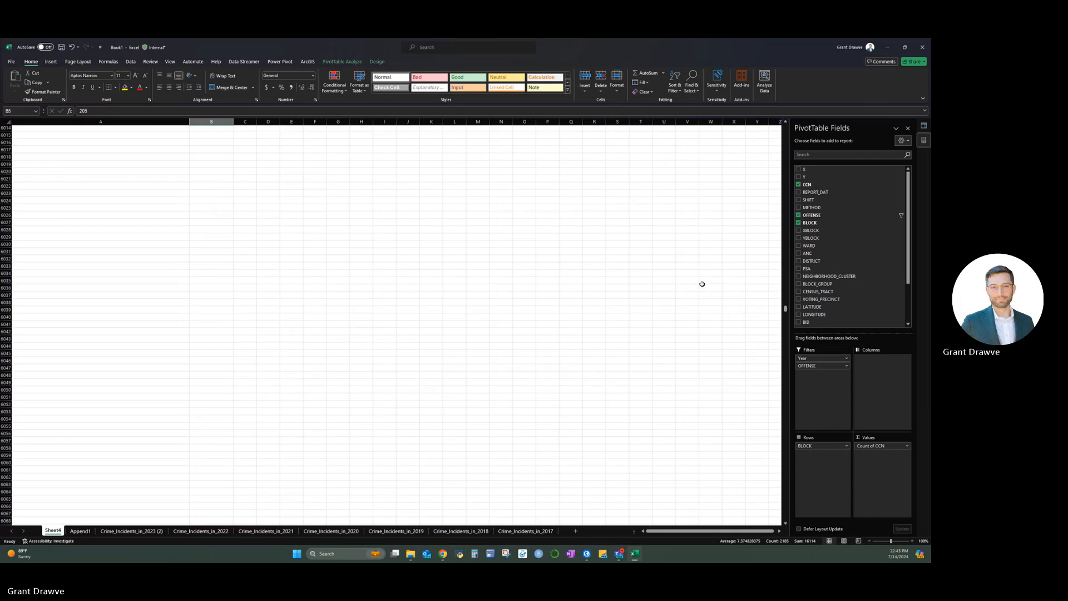
{"action": "scroll", "coordinate": [360, 270], "scroll_direction": "up", "scroll_amount": 12}
{"action": "left_click", "coordinate": [216, 330], "text": "shift"}
{"action": "left_click_drag", "start_coordinate": [216, 331], "coordinate": [215, 331]}
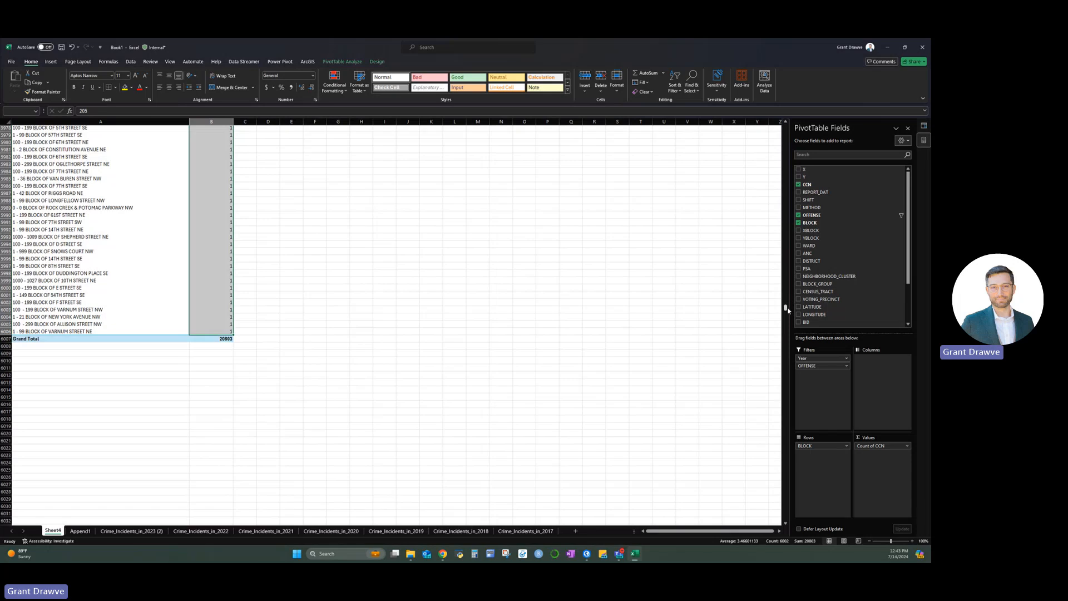
{"action": "left_click_drag", "start_coordinate": [787, 308], "coordinate": [786, 128]}
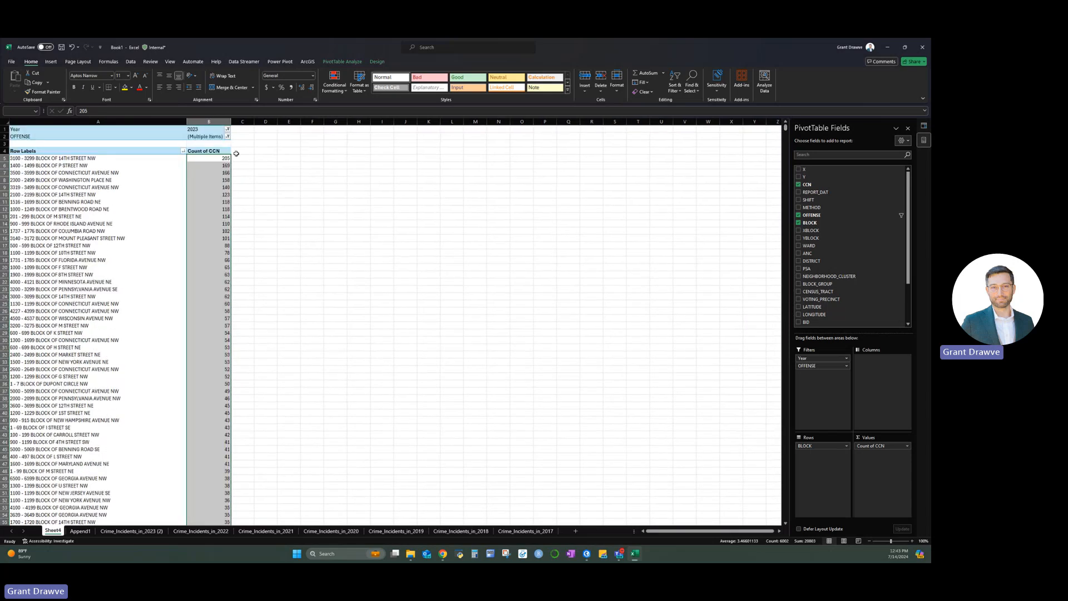
- Select the highest CCN counts from the first block through 1600 - 1699 BLOCK OF MARYLAND AVENUE NE to check their sum
{"action": "left_click_drag", "start_coordinate": [217, 158], "coordinate": [213, 463]}
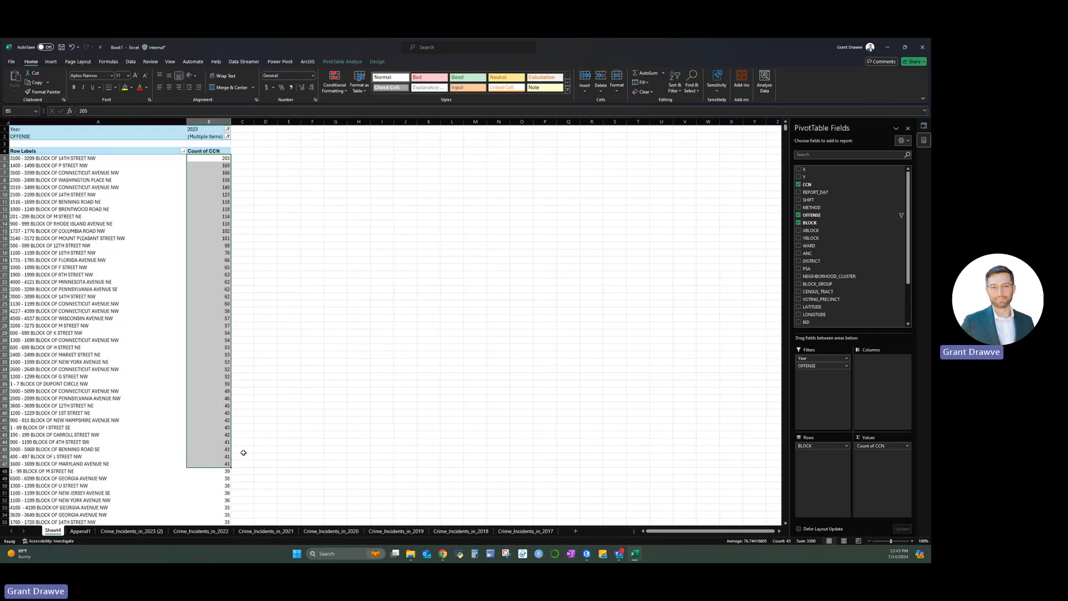
{"action": "scroll", "coordinate": [227, 449], "scroll_direction": "down", "scroll_amount": 5}
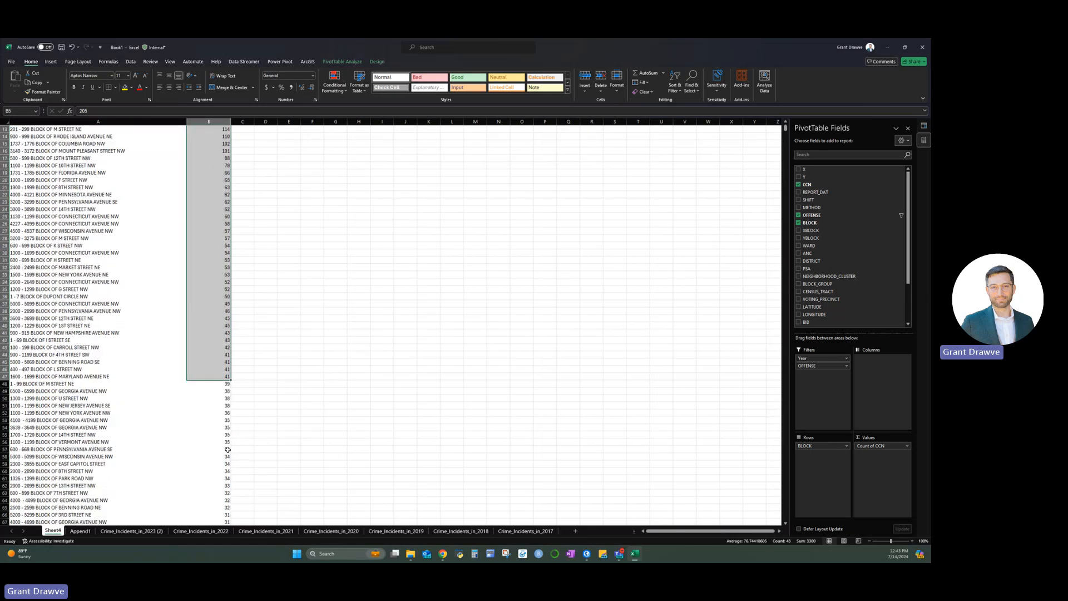
{"action": "scroll", "coordinate": [227, 449], "scroll_direction": "up", "scroll_amount": 5}
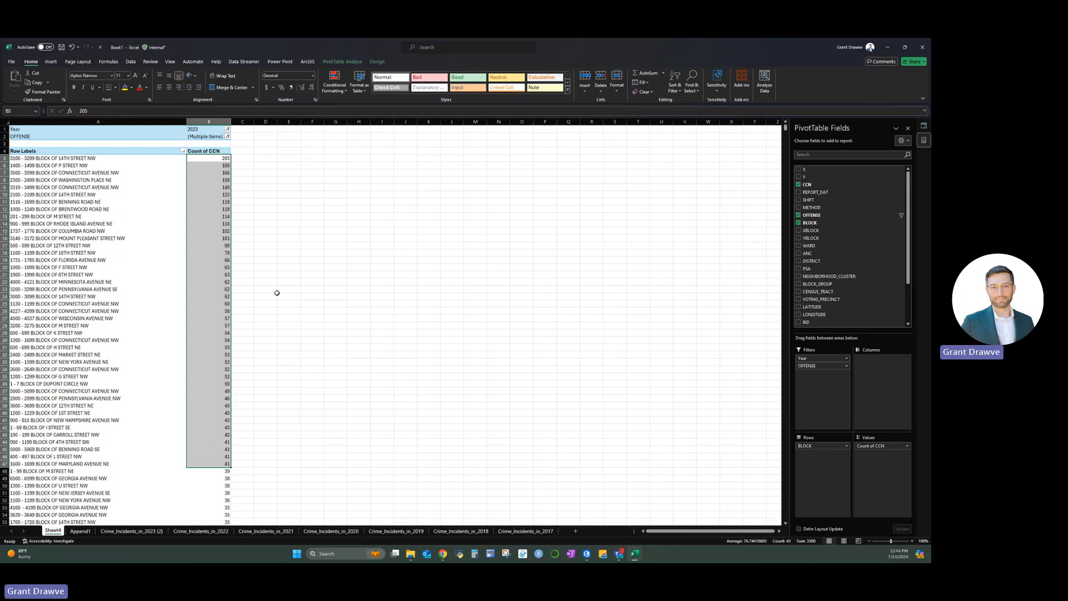
- Add the LATITUDE and LONGITUDE fields to the PivotTable values below Count of CCN
{"action": "scroll", "coordinate": [868, 268], "scroll_direction": "down", "scroll_amount": 3}
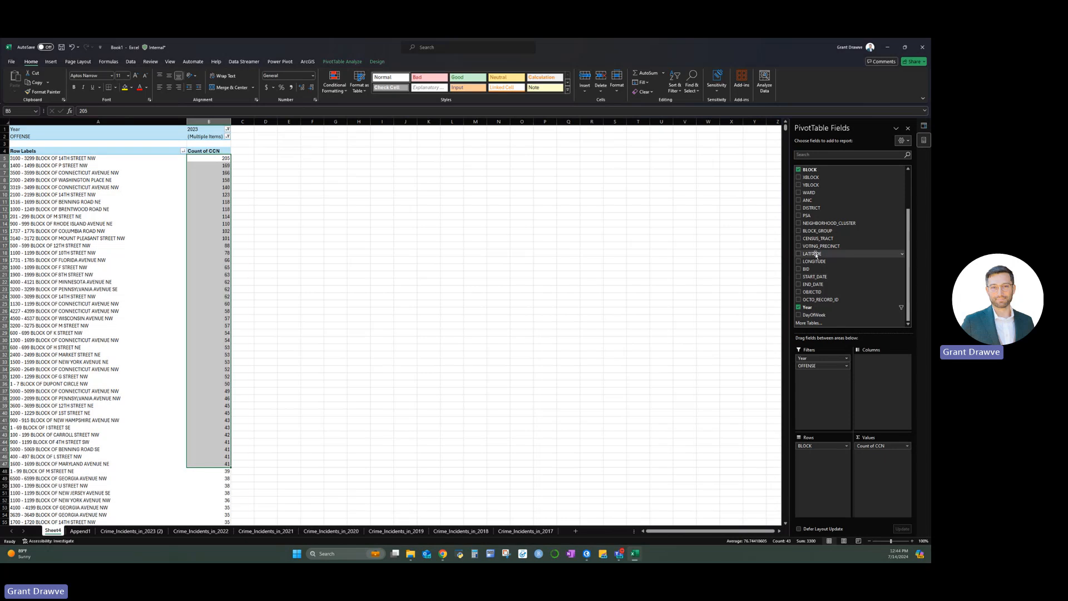
{"action": "left_click_drag", "start_coordinate": [816, 254], "coordinate": [870, 460]}
{"action": "left_click_drag", "start_coordinate": [816, 261], "coordinate": [883, 466]}
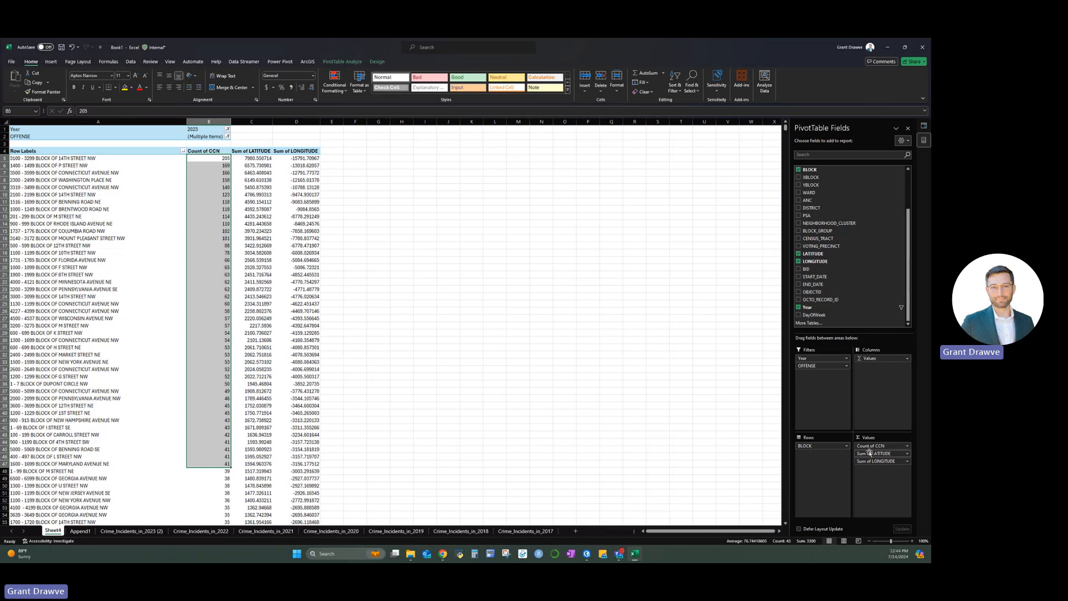
- Summarize both the LATITUDE and LONGITUDE values by Max
{"action": "left_click", "coordinate": [872, 454]}
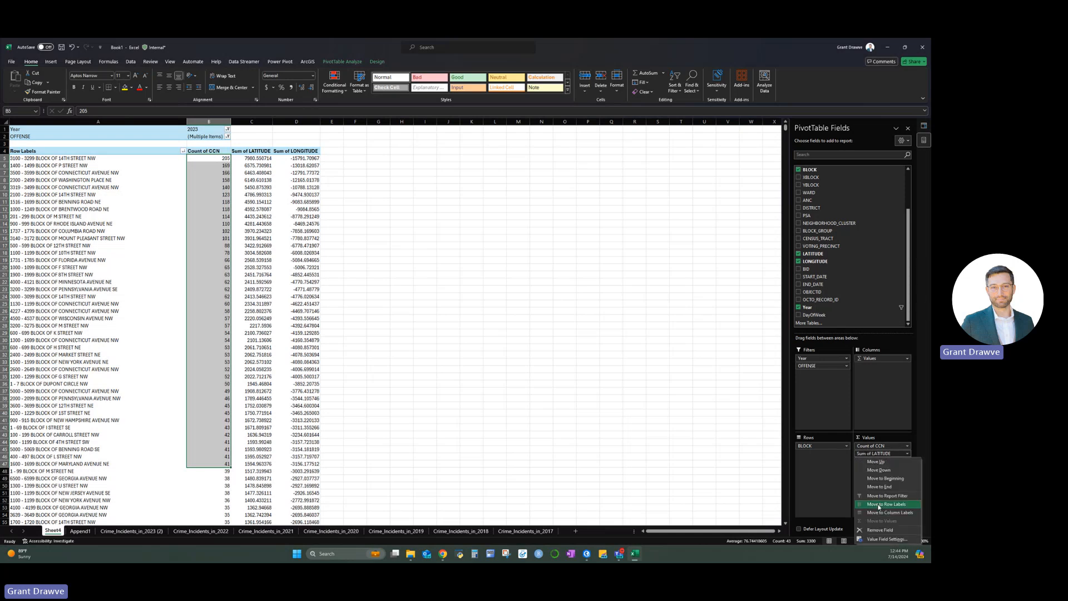
{"action": "left_click", "coordinate": [877, 539]}
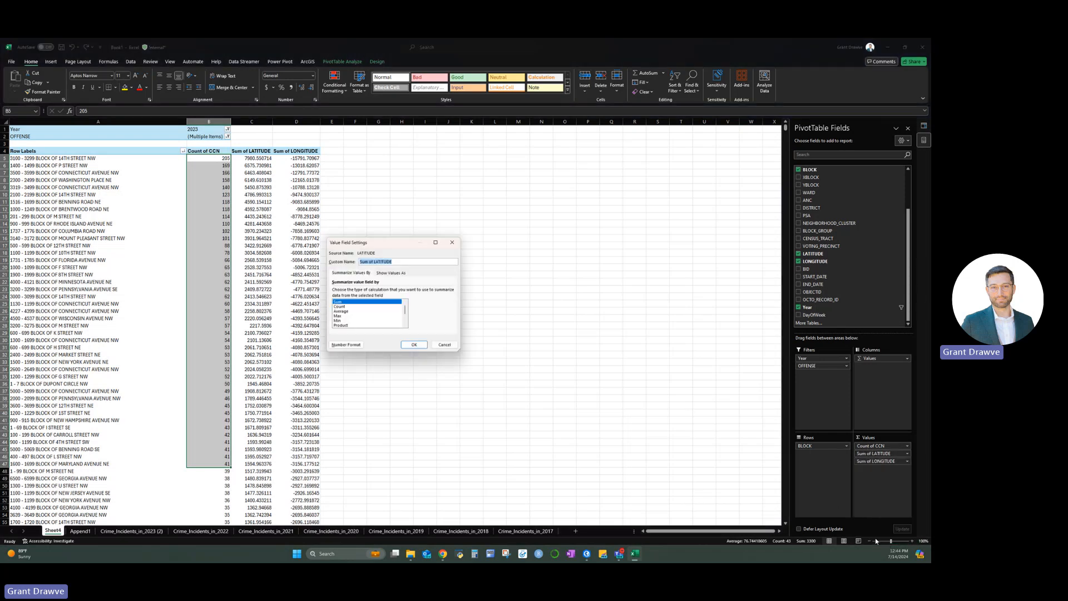
{"action": "left_click", "coordinate": [337, 317]}
{"action": "left_click", "coordinate": [413, 345]}
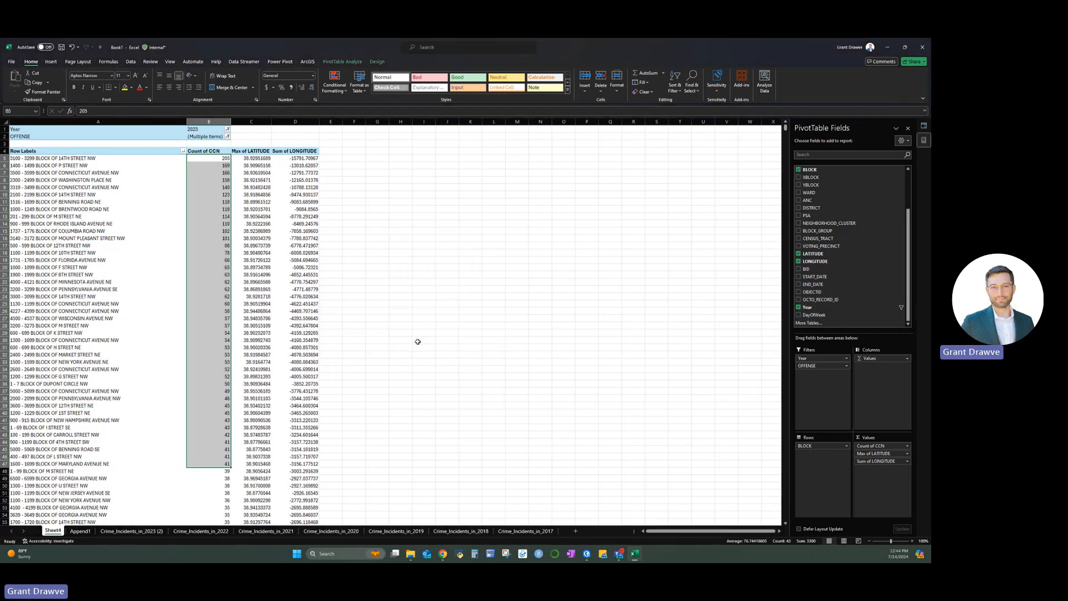
{"action": "left_click", "coordinate": [883, 462]}
{"action": "left_click", "coordinate": [884, 453]}
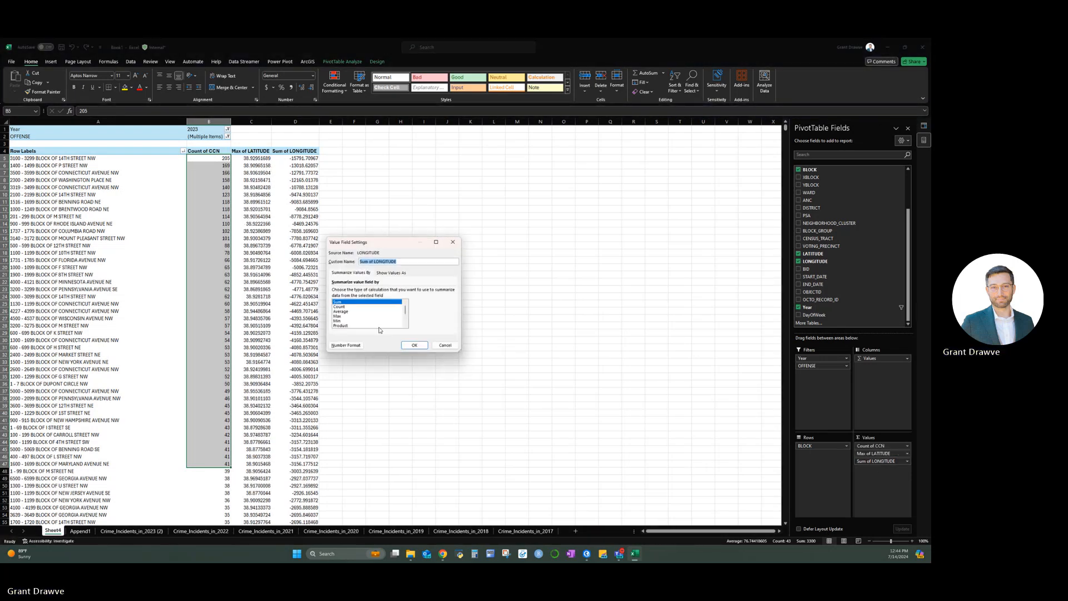
{"action": "left_click", "coordinate": [339, 316]}
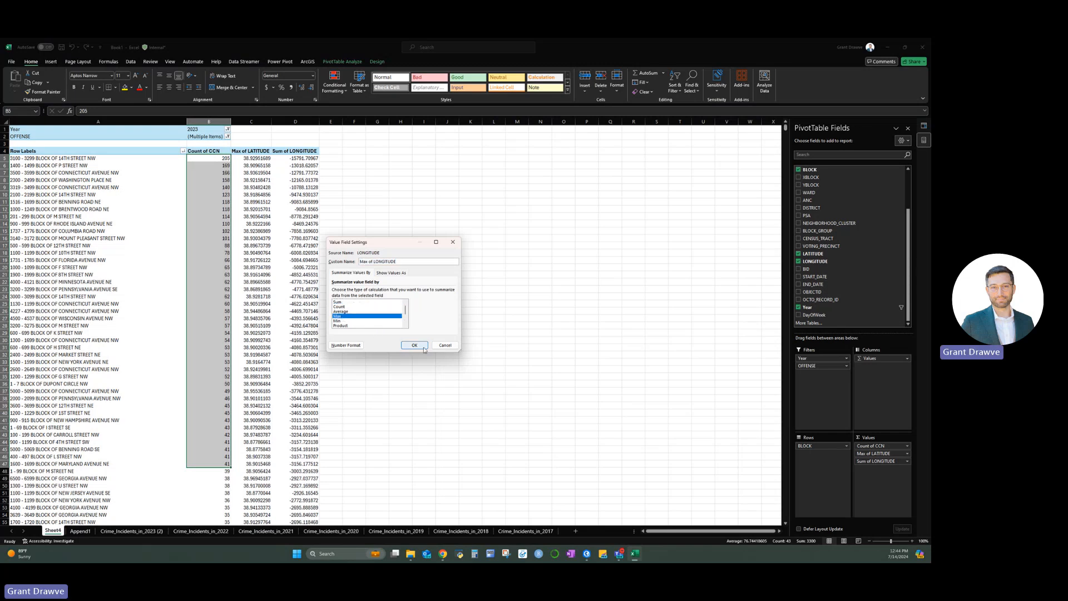
{"action": "left_click", "coordinate": [401, 344]}
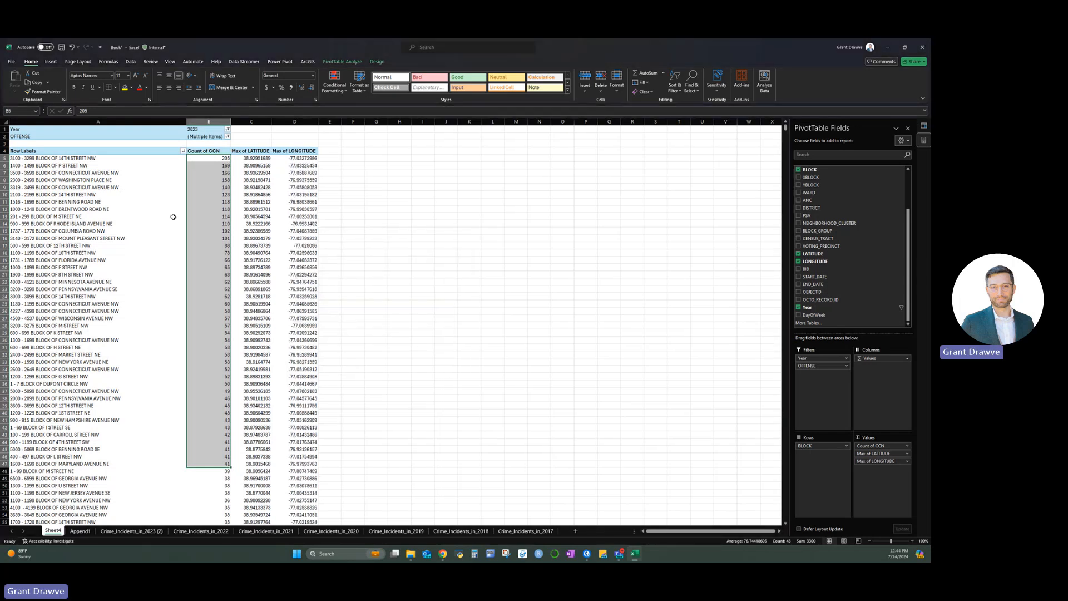
- Copy the PivotTable from its header row through the grand total into cell A1 of a new sheet and fit the column widths
{"action": "left_click_drag", "start_coordinate": [28, 153], "coordinate": [305, 151]}
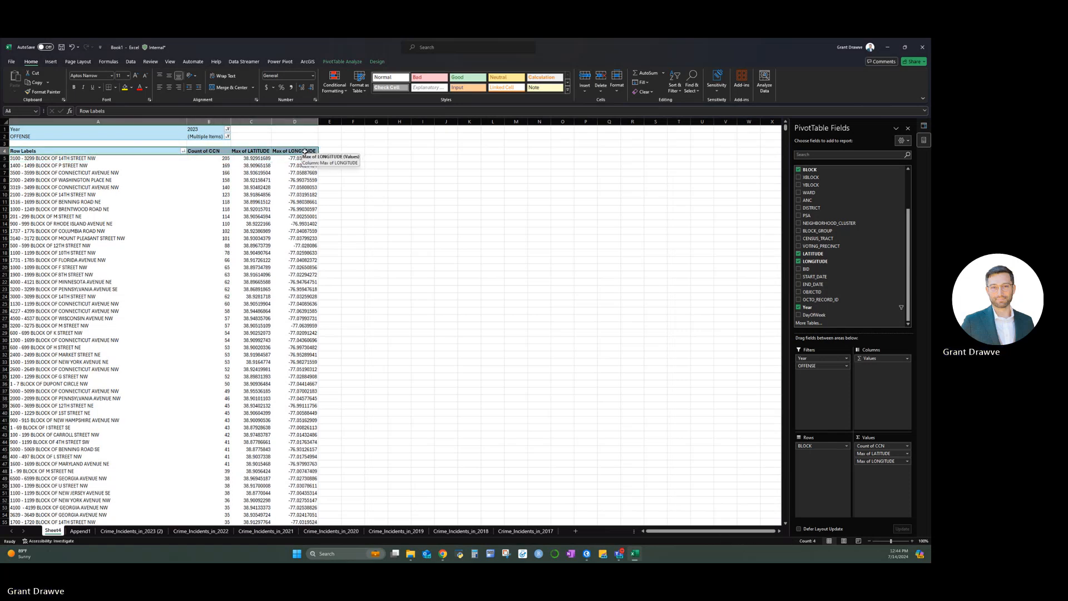
{"action": "key", "text": "ctrl+shift+Down"}
{"action": "key", "text": "ctrl+c"}
{"action": "left_click", "coordinate": [601, 531]}
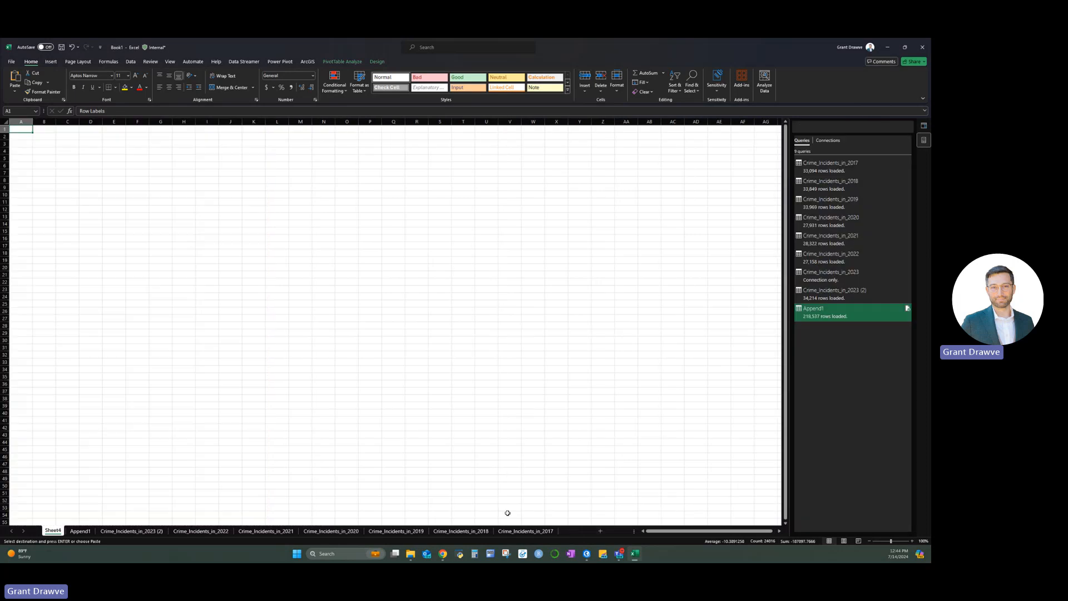
{"action": "key", "text": "ctrl+v"}
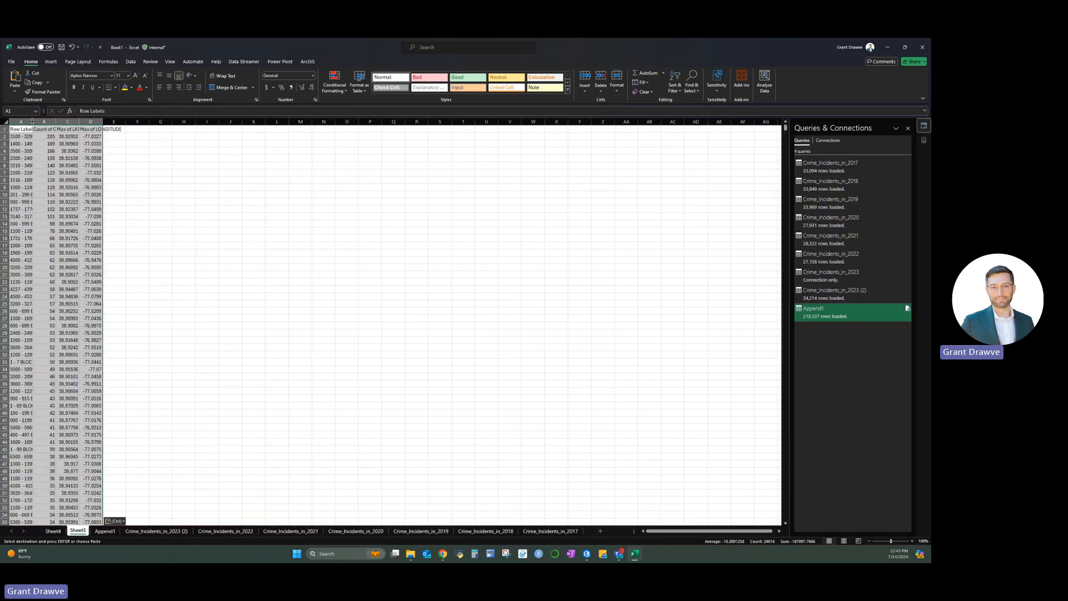
{"action": "double_click", "coordinate": [32, 121]}
- Rename the Row Labels header in cell A1 to Hundred block
{"action": "left_click", "coordinate": [38, 128]}
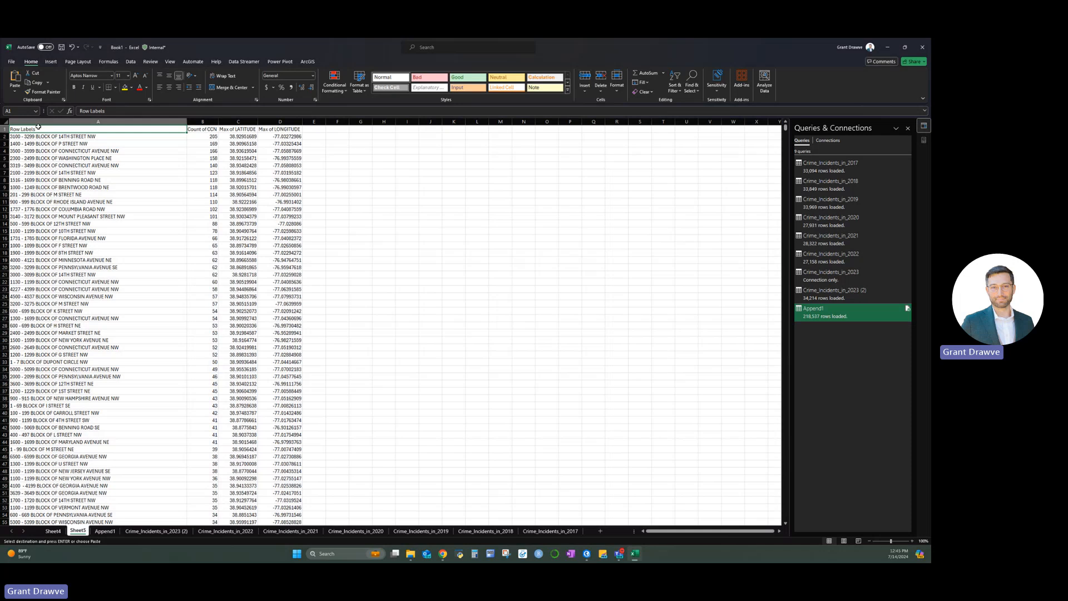
{"action": "type", "text": "Hundred"}
{"action": "key", "text": "Return"}
{"action": "type", "text": "b"}
{"action": "key", "text": "Escape"}
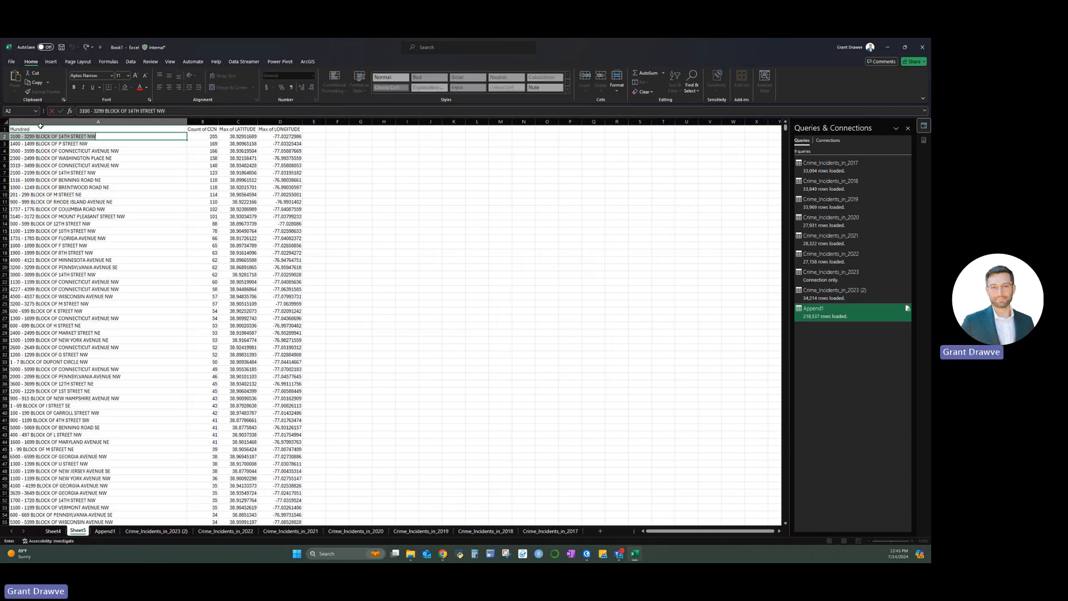
{"action": "left_click", "coordinate": [40, 128]}
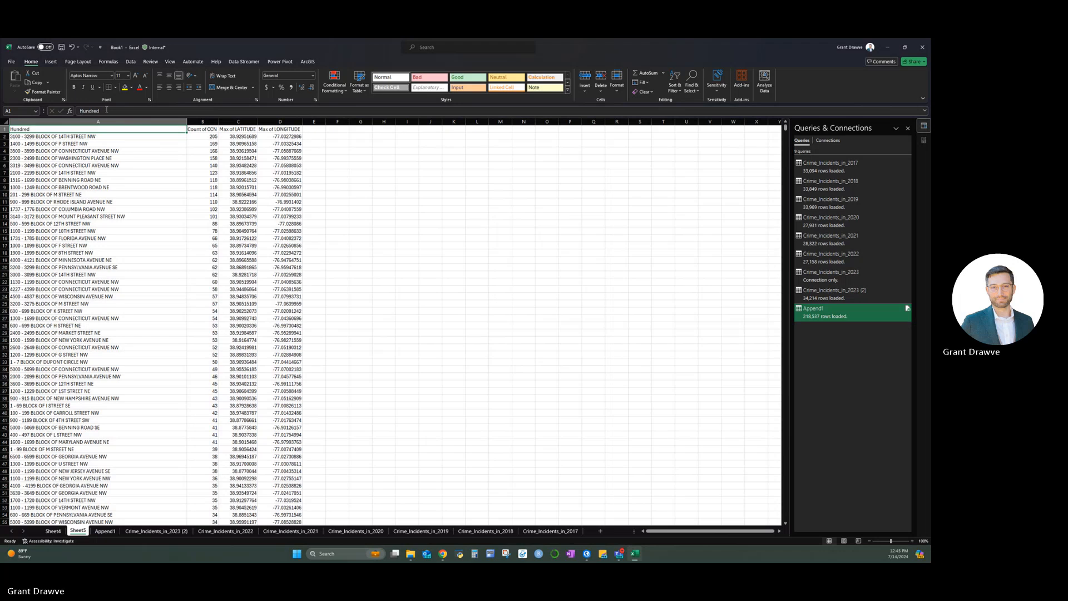
{"action": "left_click", "coordinate": [109, 110]}
{"action": "type", "text": "block"}
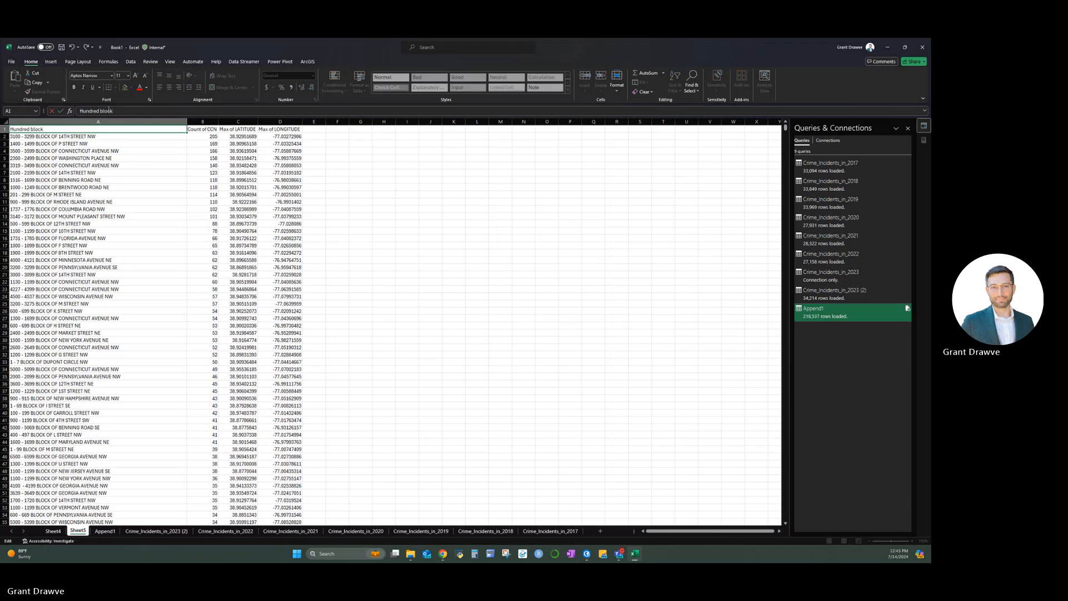
- Rename the remaining three headers to Count 2023, Lat and Long
{"action": "left_click", "coordinate": [194, 128]}
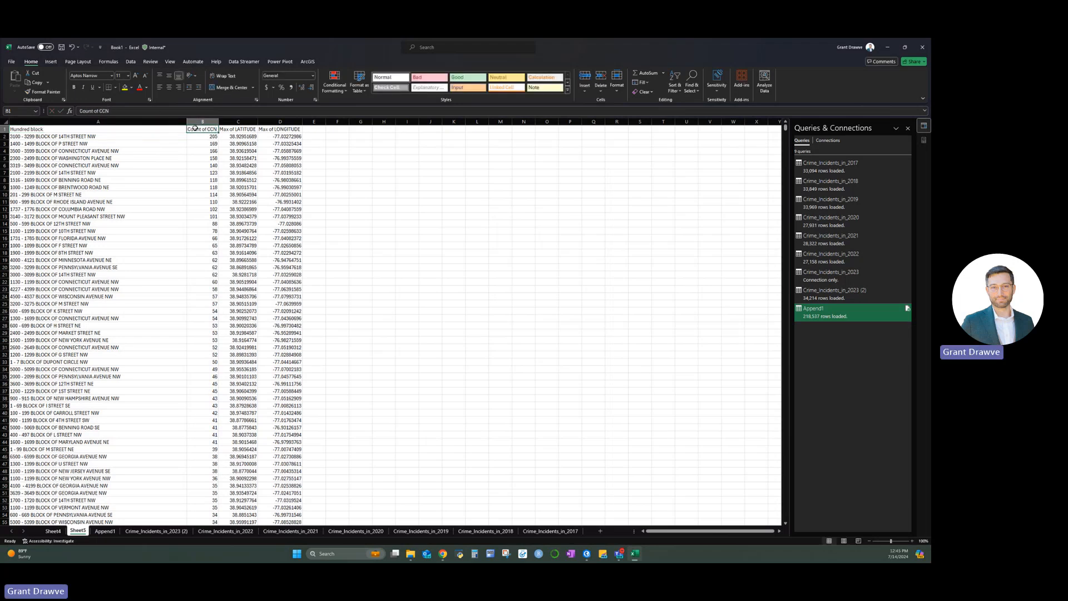
{"action": "type", "text": "Count 2023"}
{"action": "key", "text": "Tab"}
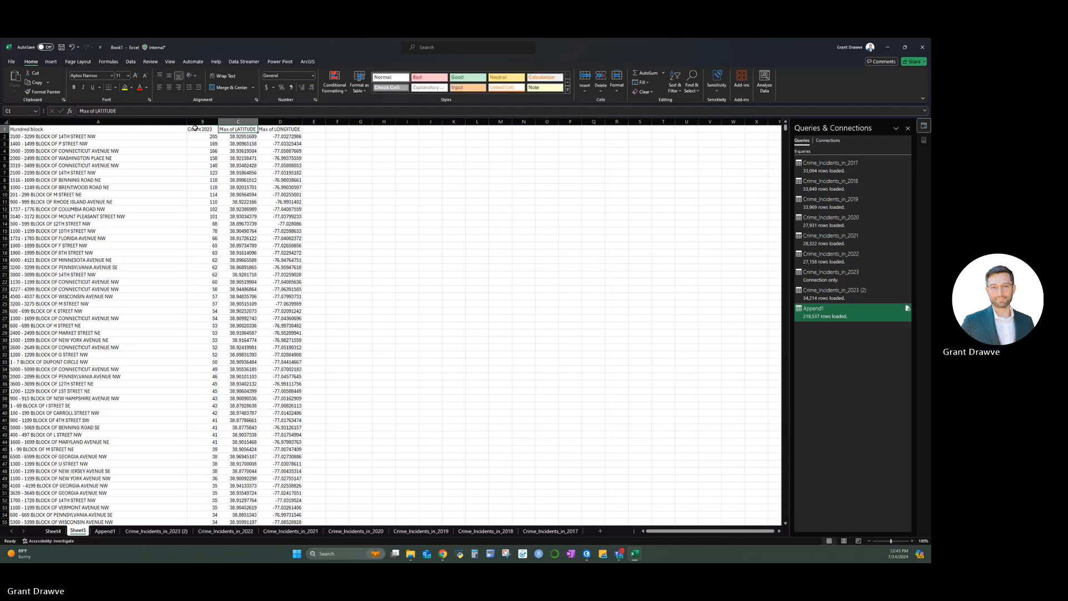
{"action": "type", "text": "Lat"}
{"action": "key", "text": "Tab"}
{"action": "type", "text": "Long"}
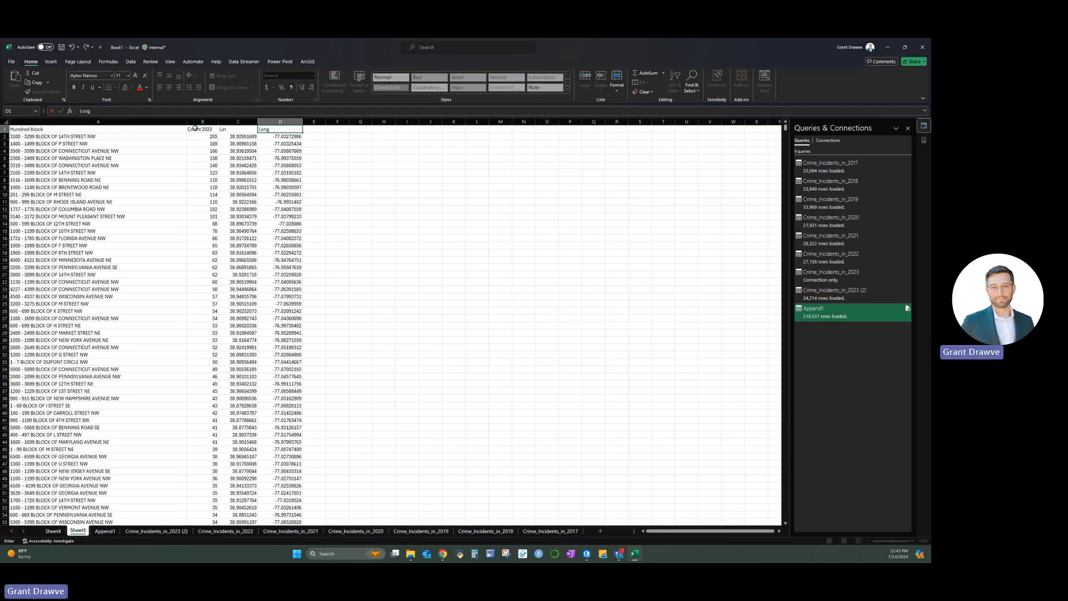
- Delete the Grand Total row and select the whole block table from its last row up to the headers
{"action": "key", "text": "ctrl+Down"}
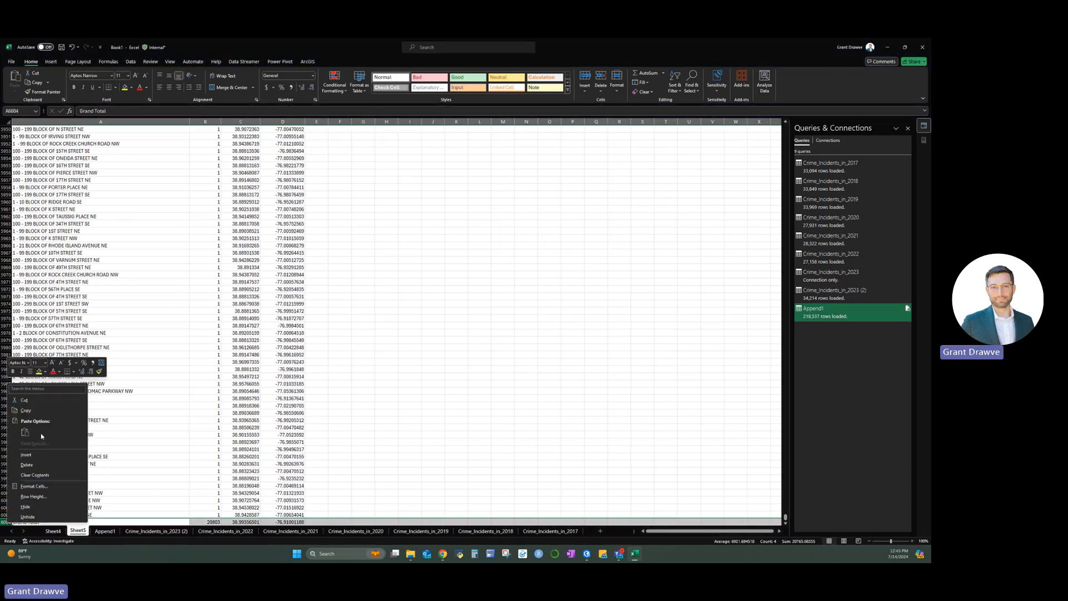
{"action": "left_click", "coordinate": [44, 463]}
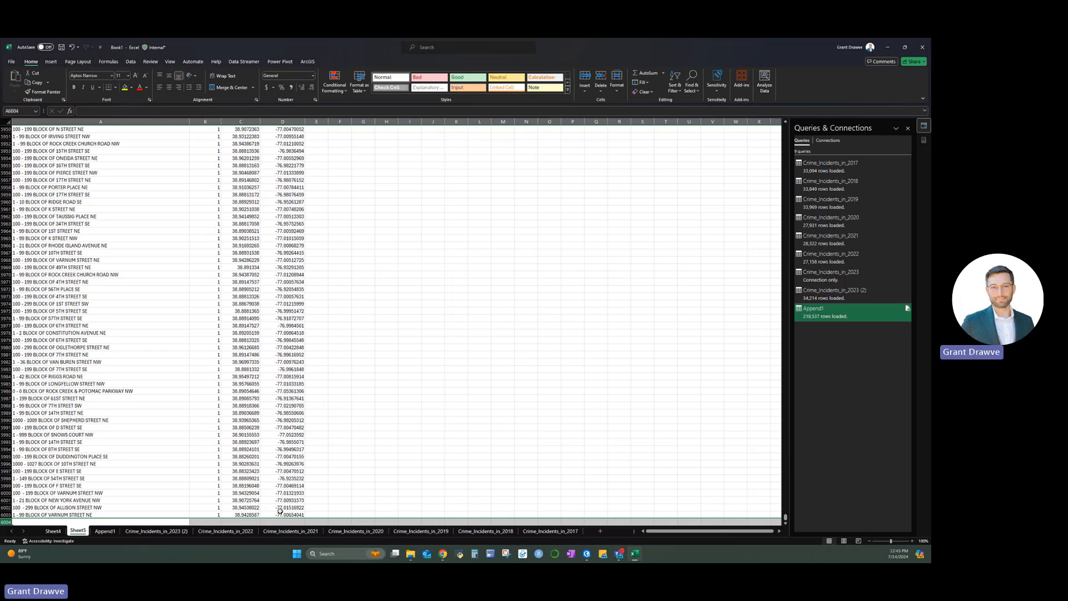
{"action": "left_click_drag", "start_coordinate": [286, 515], "coordinate": [11, 514]}
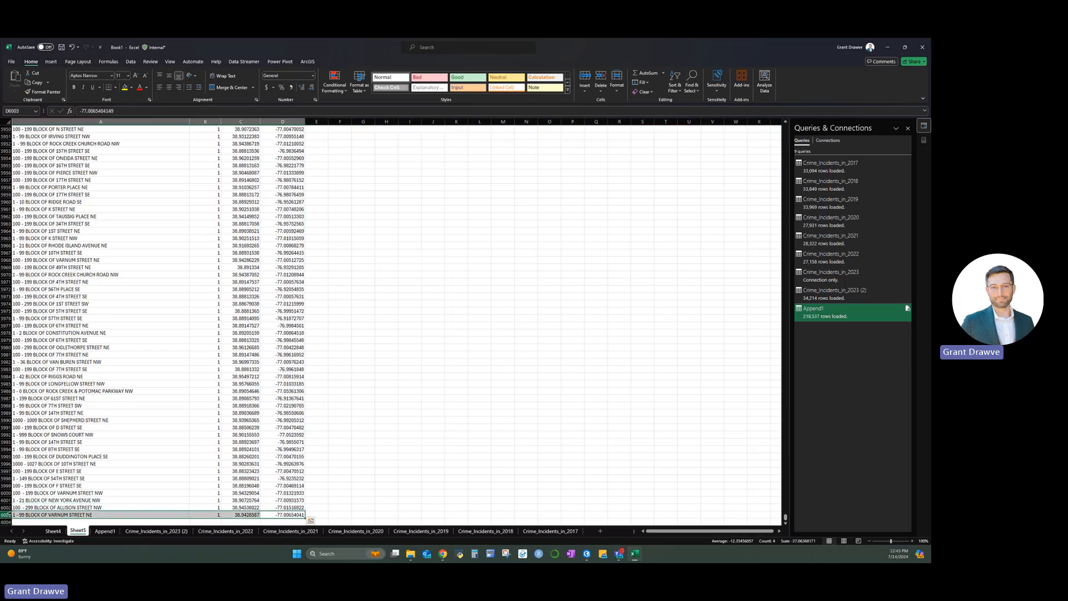
{"action": "key", "text": "ctrl+shift+Up"}
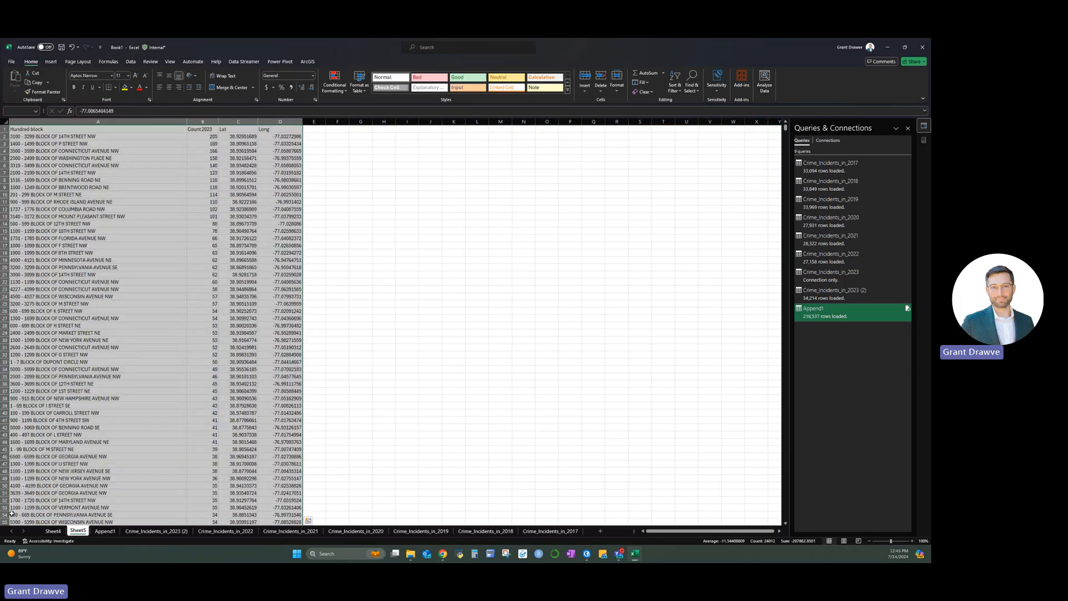
- Map the selected block table in a 3D Maps tour
{"action": "left_click", "coordinate": [51, 62]}
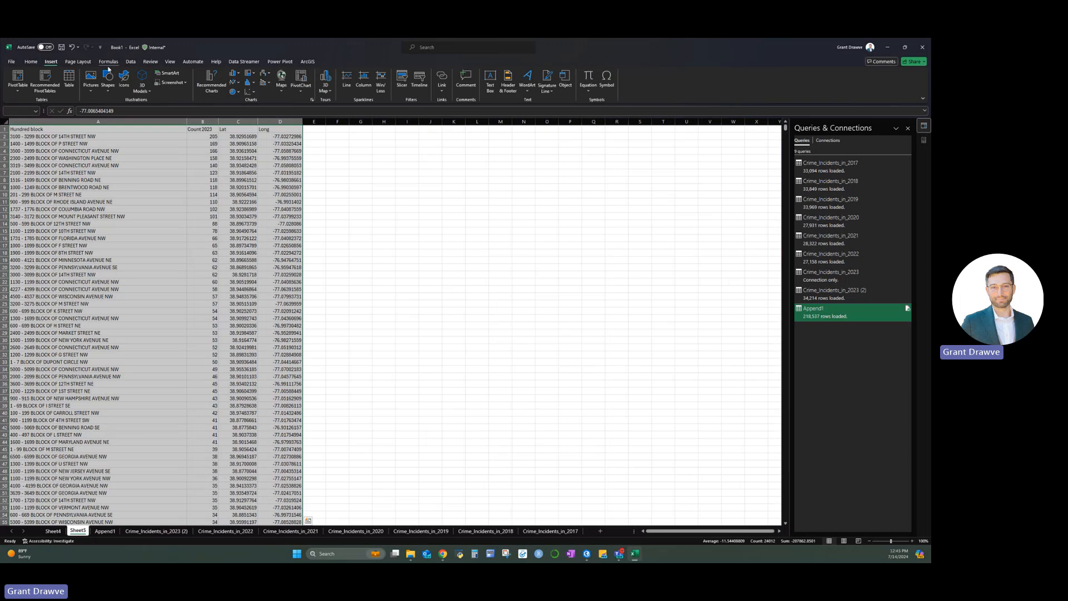
{"action": "left_click", "coordinate": [332, 97]}
{"action": "left_click", "coordinate": [346, 102]}
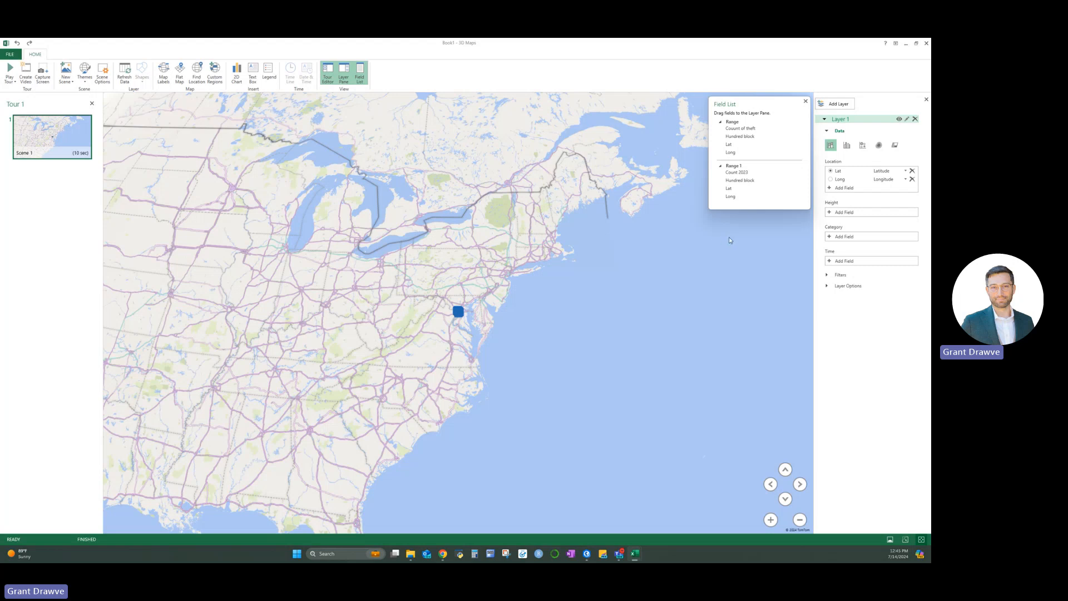
- Check the location types offered for the Lat field and close the Field List
{"action": "left_click", "coordinate": [891, 173]}
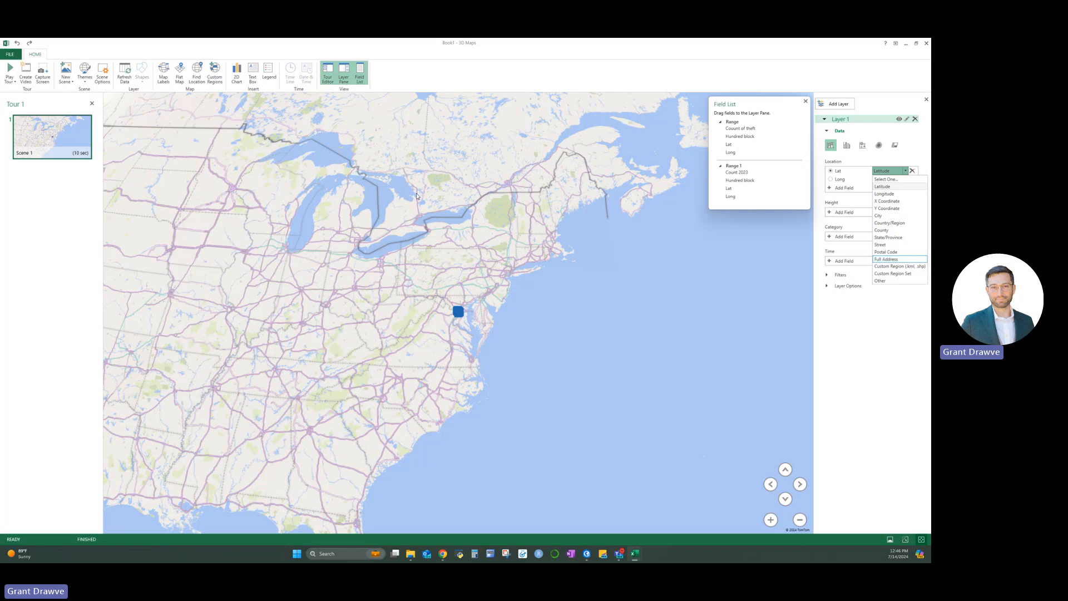
{"action": "left_click", "coordinate": [805, 101]}
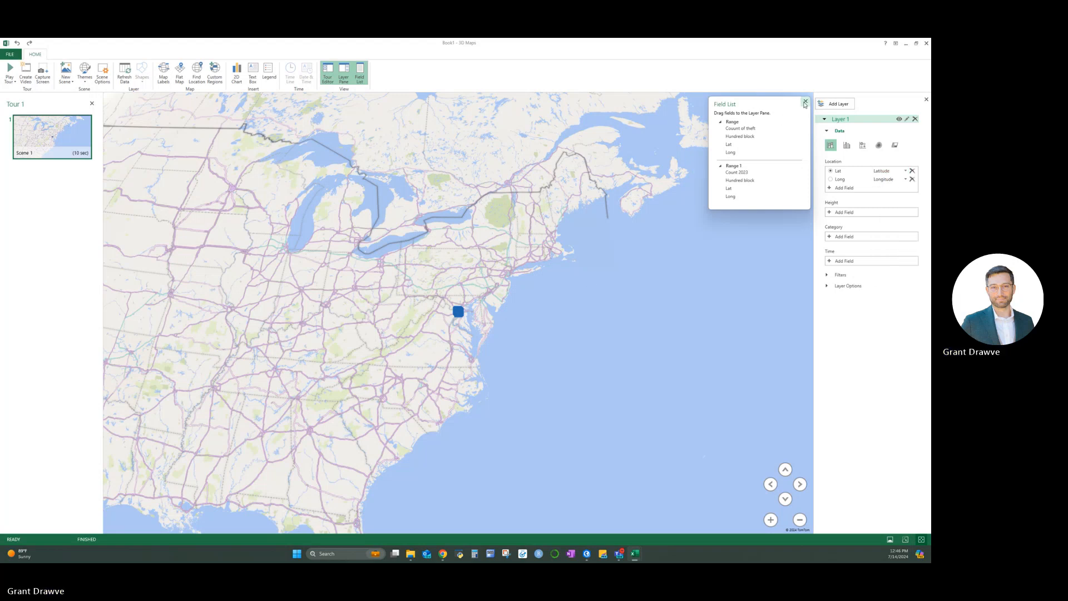
{"action": "left_click", "coordinate": [805, 102]}
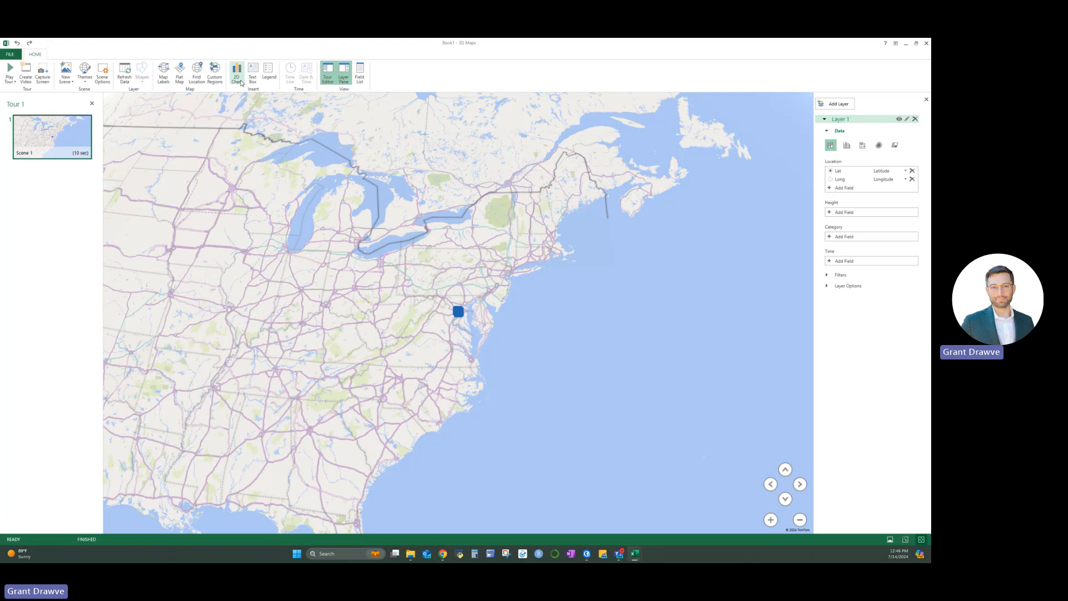
- Show map labels and switch to a flat map, focused closely on Washington
{"action": "left_click", "coordinate": [170, 79]}
{"action": "left_click", "coordinate": [179, 75]}
{"action": "scroll", "coordinate": [457, 319], "scroll_direction": "up", "scroll_amount": 5}
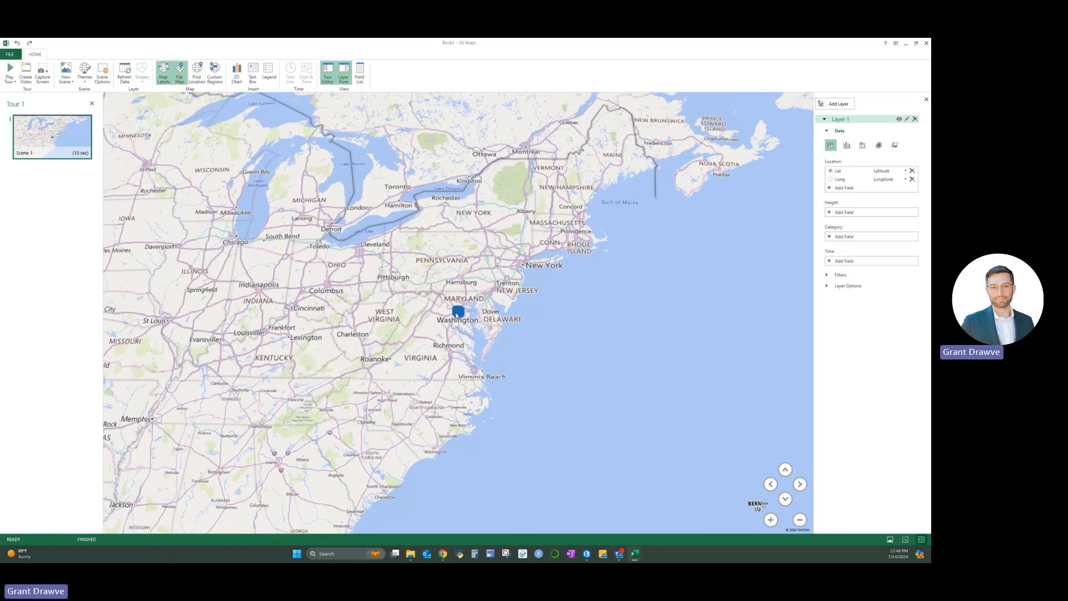
{"action": "scroll", "coordinate": [465, 372], "scroll_direction": "up", "scroll_amount": 5}
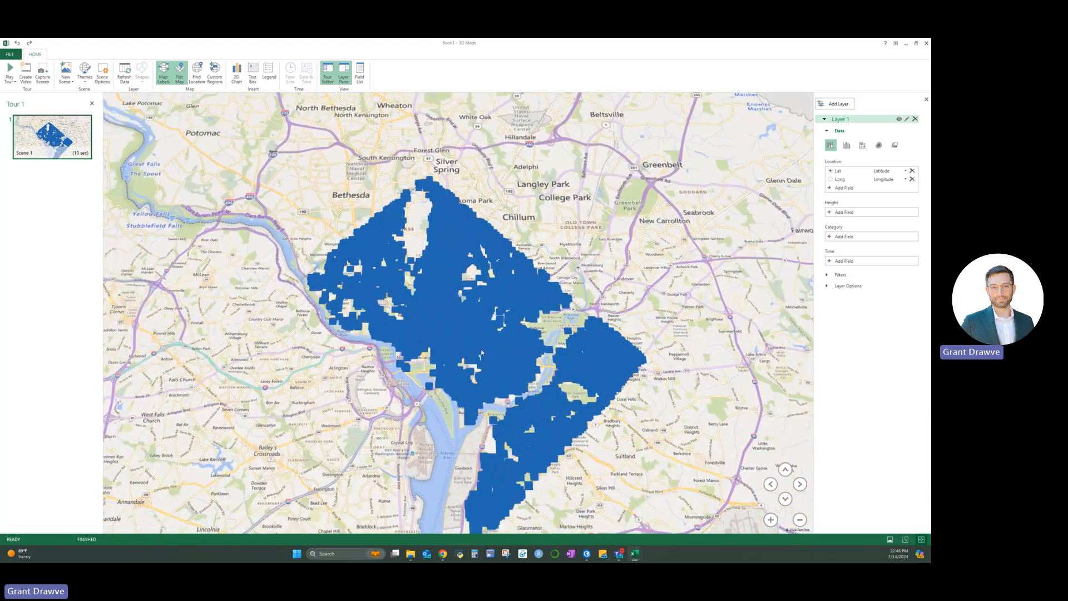
- Set the size of Layer 1's markers to 10% and inspect the block points around central Washington
{"action": "left_click", "coordinate": [831, 286]}
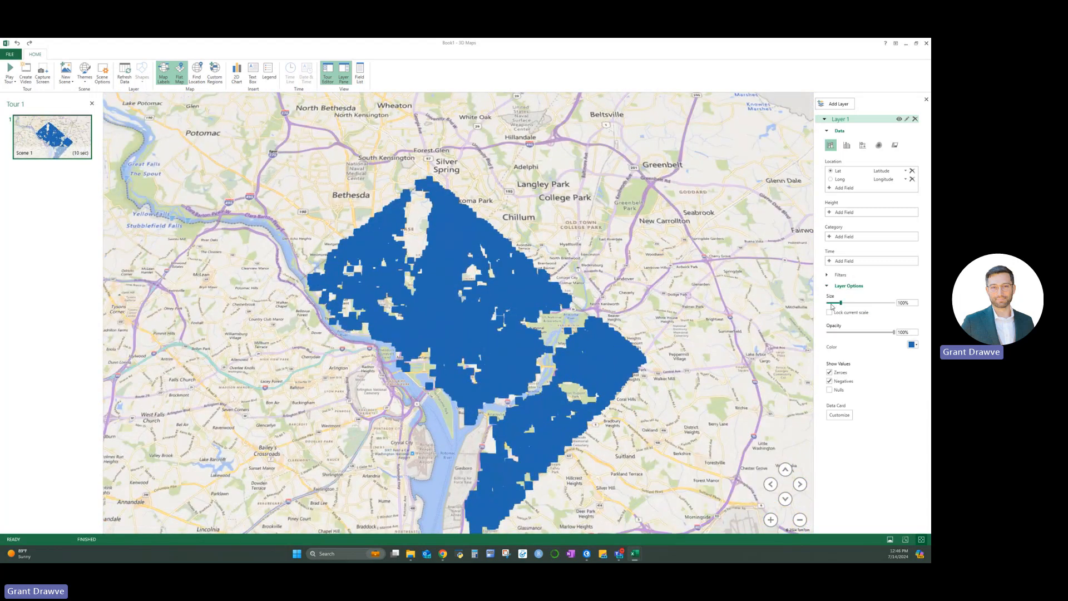
{"action": "left_click_drag", "start_coordinate": [839, 303], "coordinate": [825, 303]}
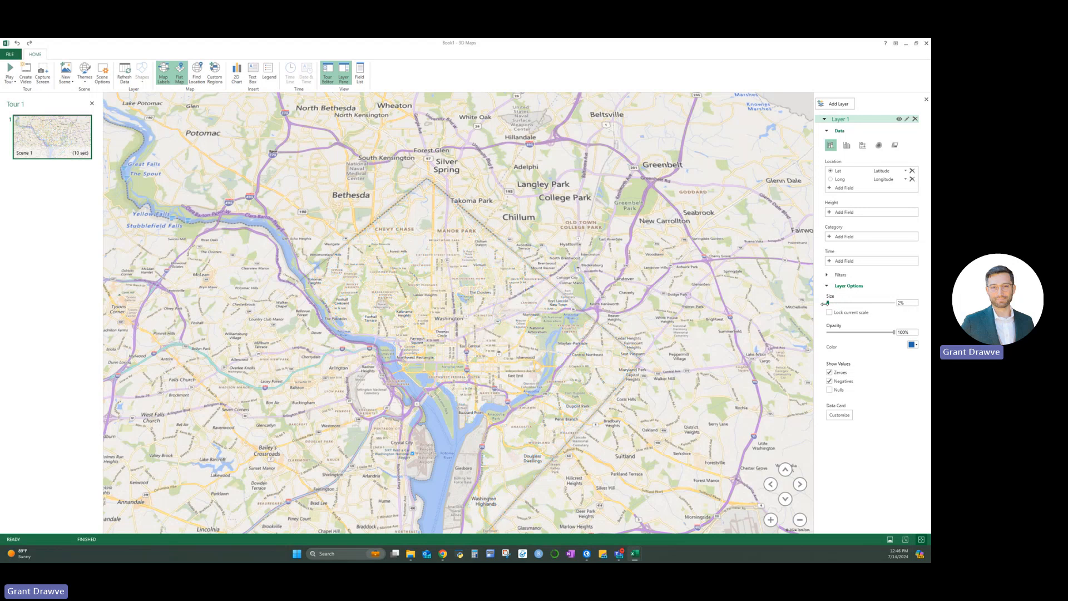
{"action": "scroll", "coordinate": [482, 347], "scroll_direction": "up", "scroll_amount": 5}
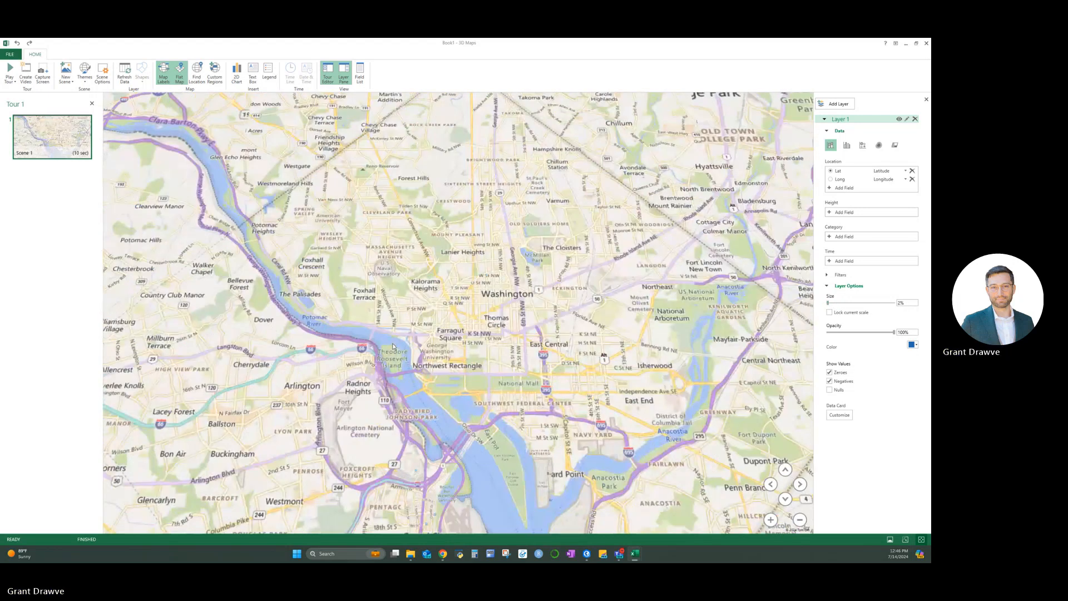
{"action": "left_click_drag", "start_coordinate": [904, 303], "coordinate": [890, 306]}
{"action": "key", "text": "BackSpace"}
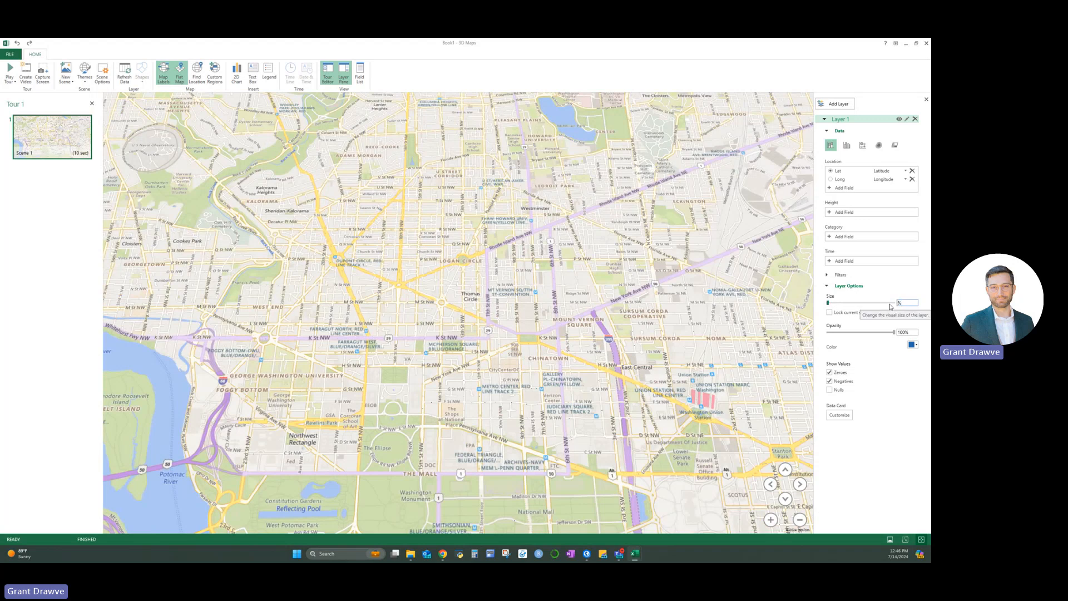
{"action": "type", "text": "10"}
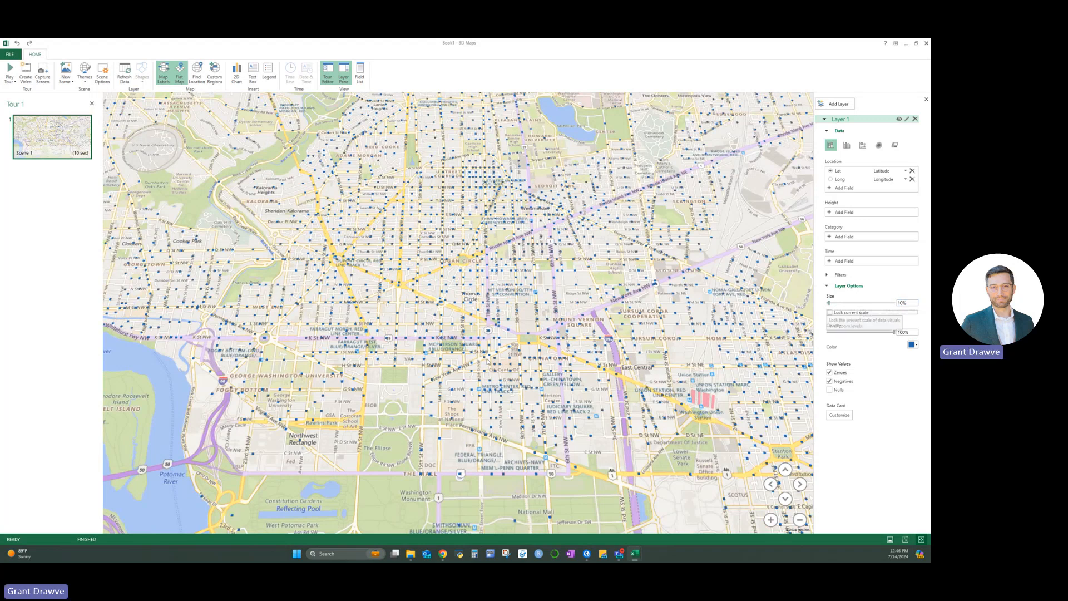
{"action": "scroll", "coordinate": [383, 280], "scroll_direction": "up", "scroll_amount": 2}
{"action": "scroll", "coordinate": [383, 280], "scroll_direction": "down", "scroll_amount": 2}
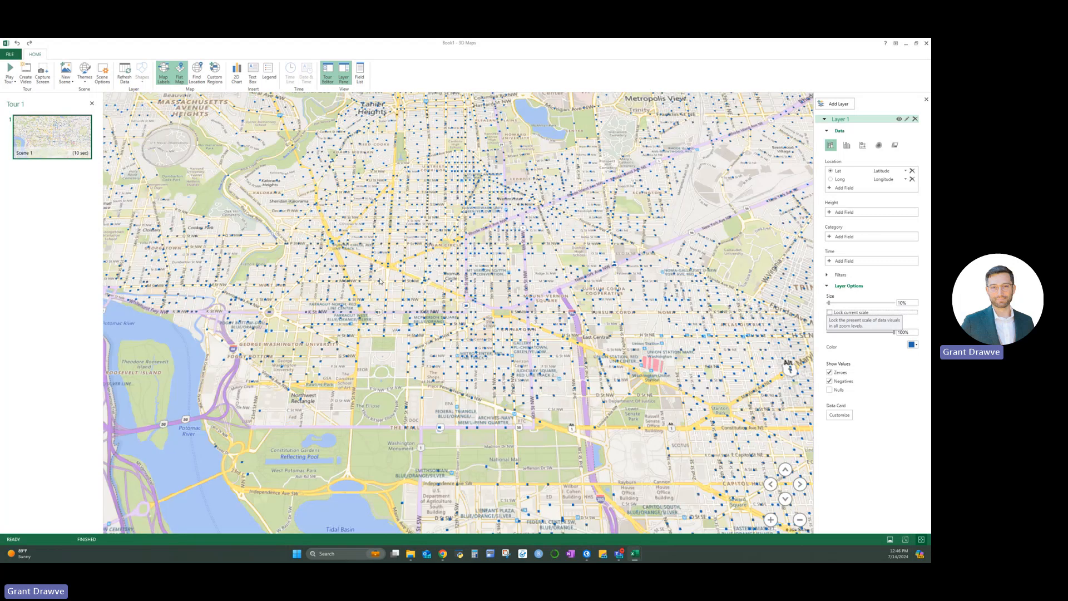
- Tilt the map into a perspective view of central Washington and set Layer 1's column height to Count 2023
{"action": "scroll", "coordinate": [364, 350], "scroll_direction": "down", "scroll_amount": 1}
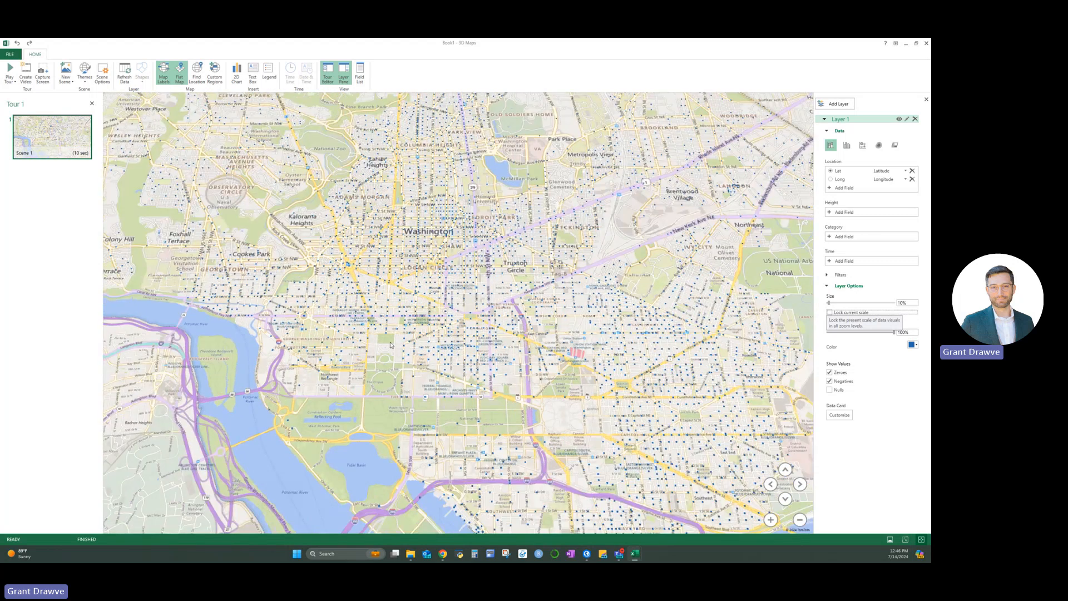
{"action": "scroll", "coordinate": [410, 342], "scroll_direction": "up", "scroll_amount": 4}
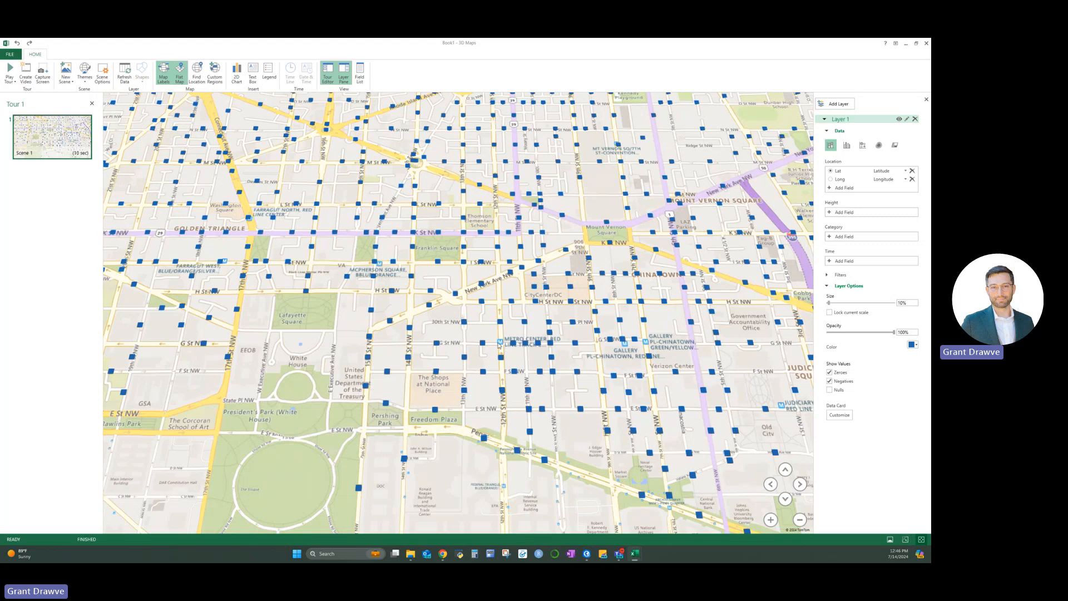
{"action": "left_click", "coordinate": [786, 472]}
{"action": "left_click", "coordinate": [785, 498]}
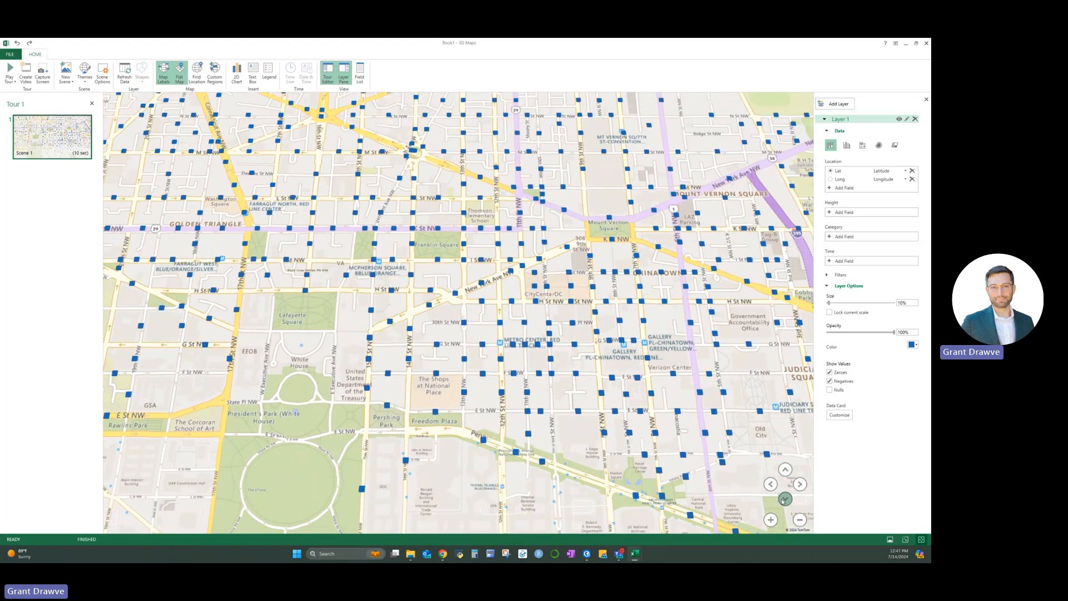
{"action": "left_click", "coordinate": [785, 500]}
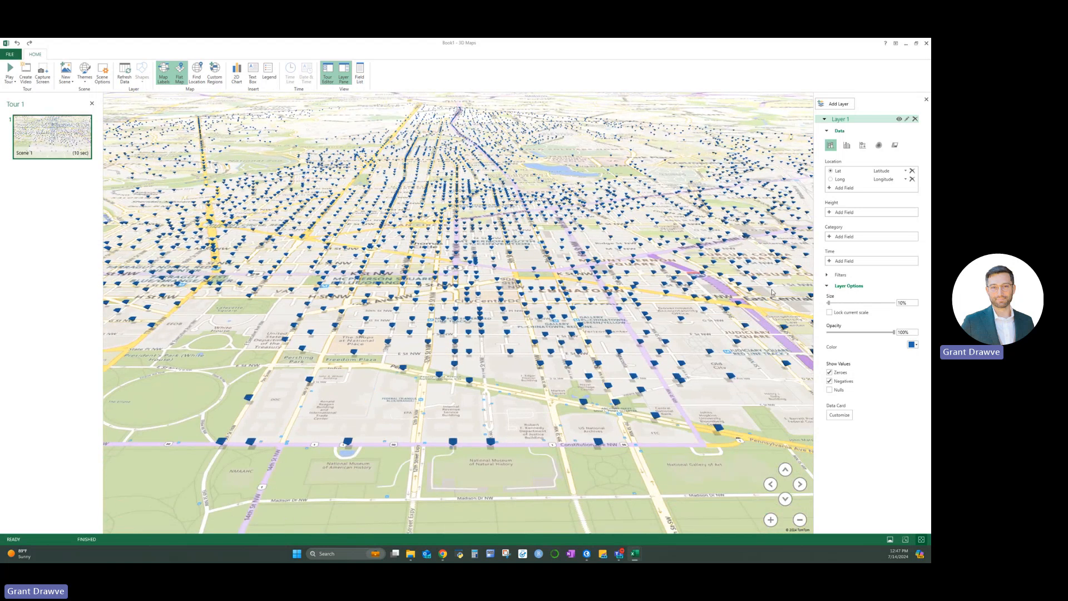
{"action": "left_click", "coordinate": [833, 213]}
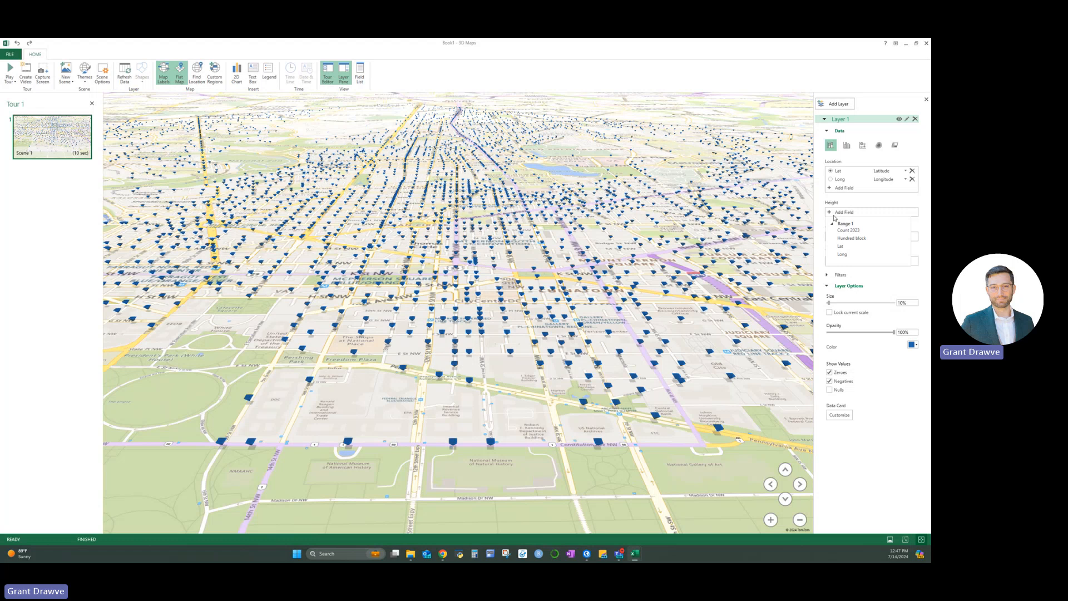
{"action": "left_click", "coordinate": [848, 230]}
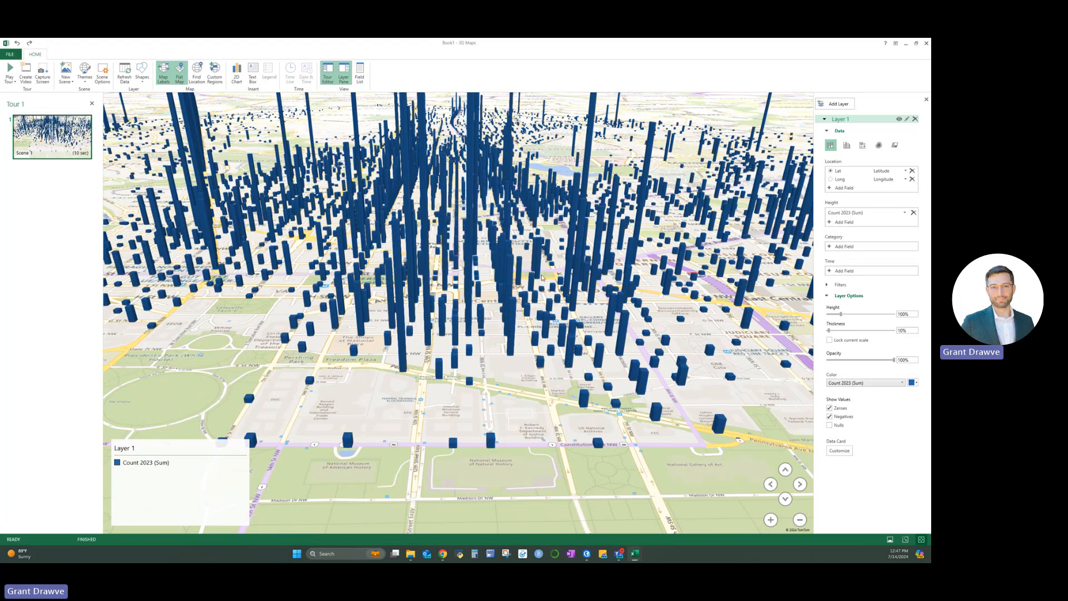
- Examine the tallest theft columns across Washington, selecting the one beside DC USA and inspecting its surrounding blocks
{"action": "scroll", "coordinate": [543, 277], "scroll_direction": "down", "scroll_amount": 3}
{"action": "scroll", "coordinate": [543, 277], "scroll_direction": "down", "scroll_amount": 3}
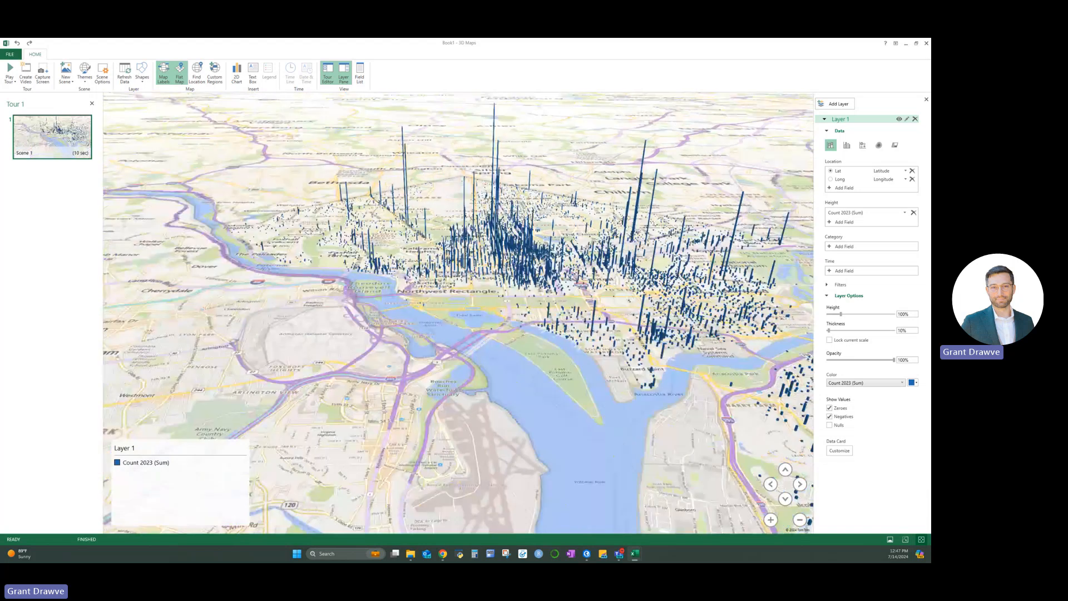
{"action": "scroll", "coordinate": [458, 313], "scroll_direction": "up", "scroll_amount": 3}
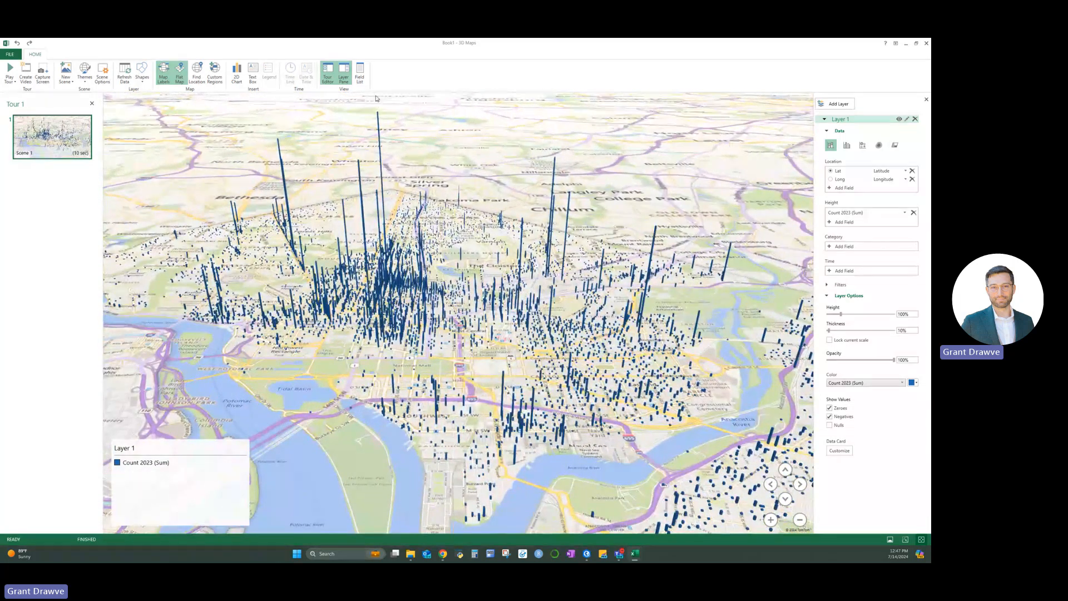
{"action": "left_click", "coordinate": [379, 132]}
{"action": "scroll", "coordinate": [379, 132], "scroll_direction": "up", "scroll_amount": 5}
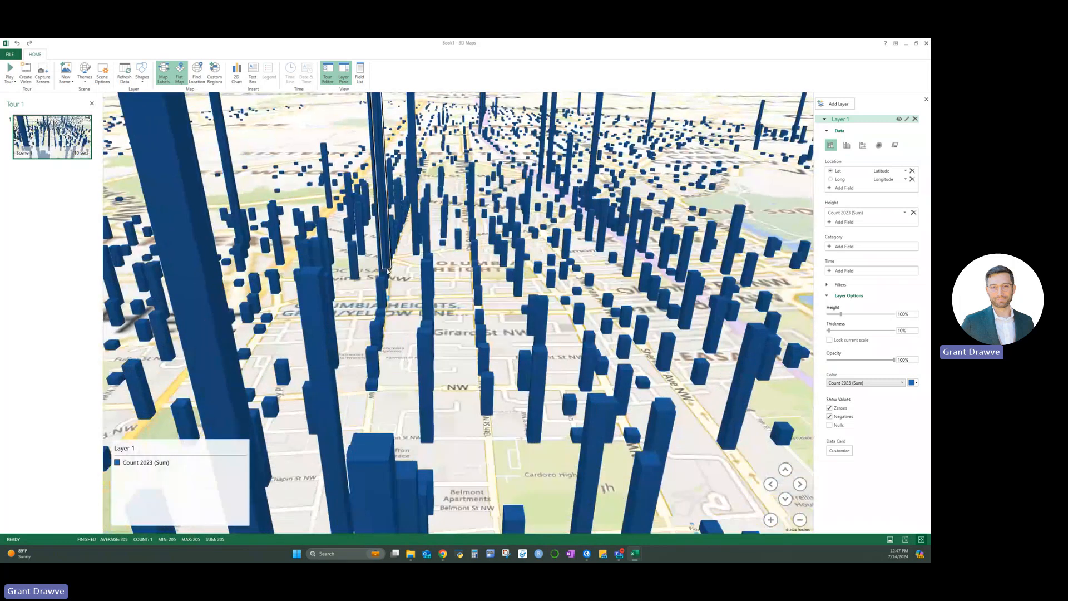
{"action": "scroll", "coordinate": [433, 415], "scroll_direction": "up", "scroll_amount": 2}
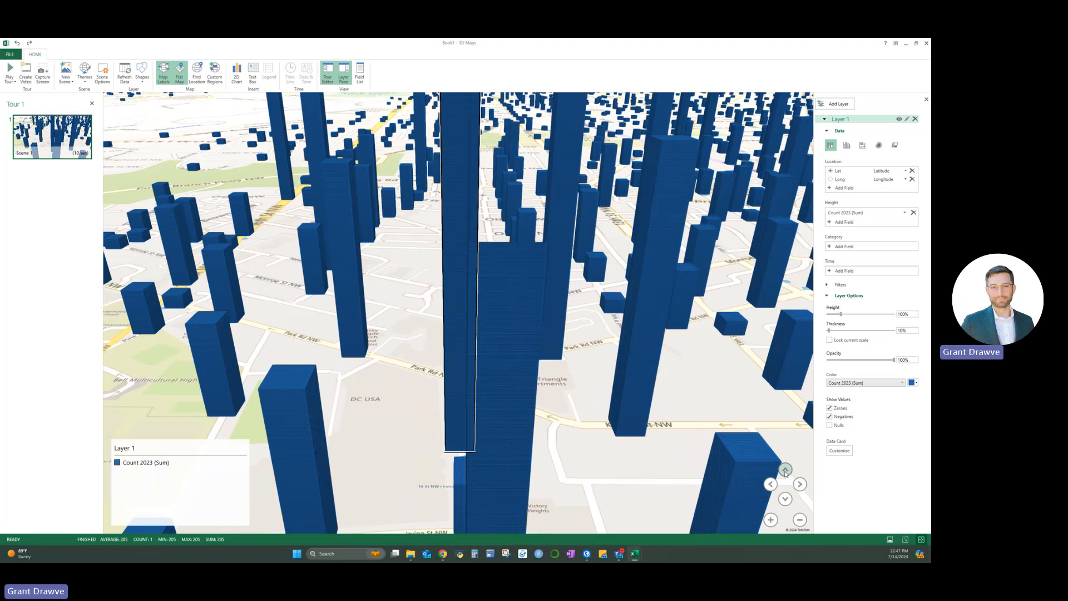
{"action": "left_click", "coordinate": [785, 471]}
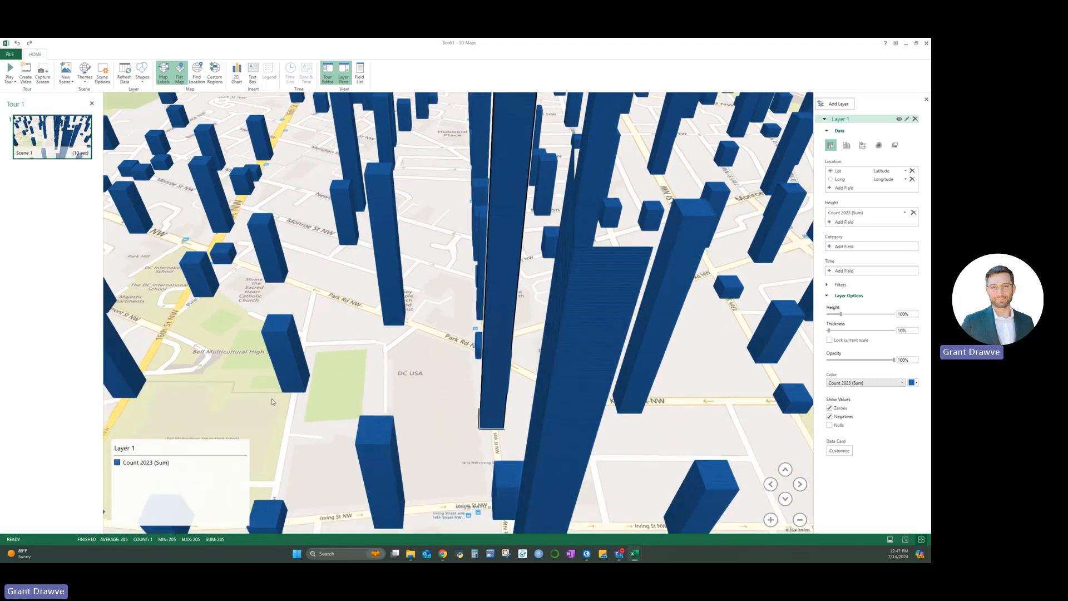
{"action": "left_click_drag", "start_coordinate": [259, 427], "coordinate": [322, 415]}
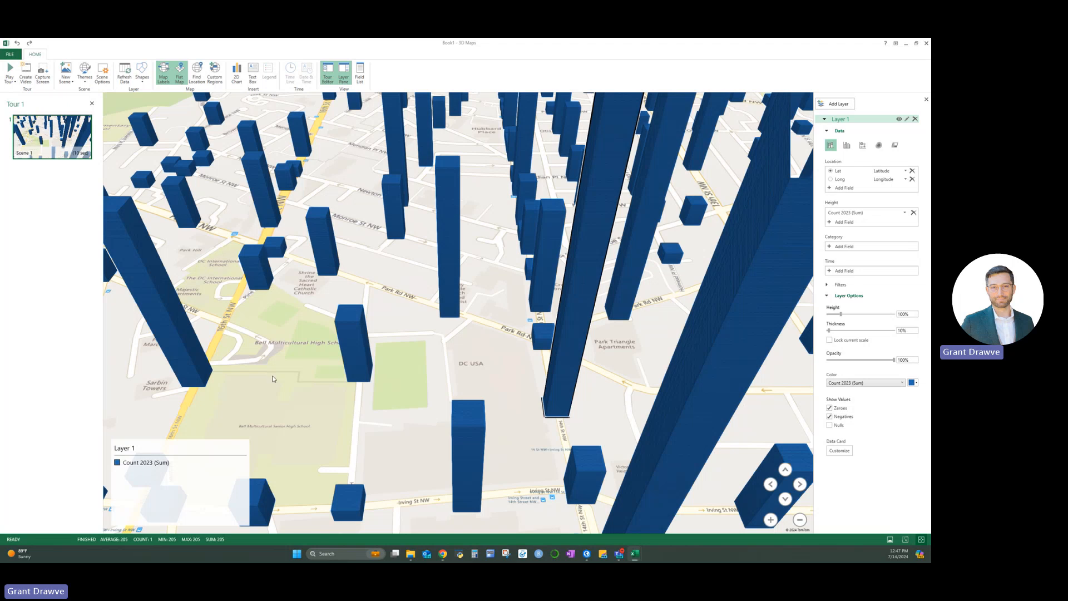
{"action": "left_click_drag", "start_coordinate": [435, 401], "coordinate": [611, 385]}
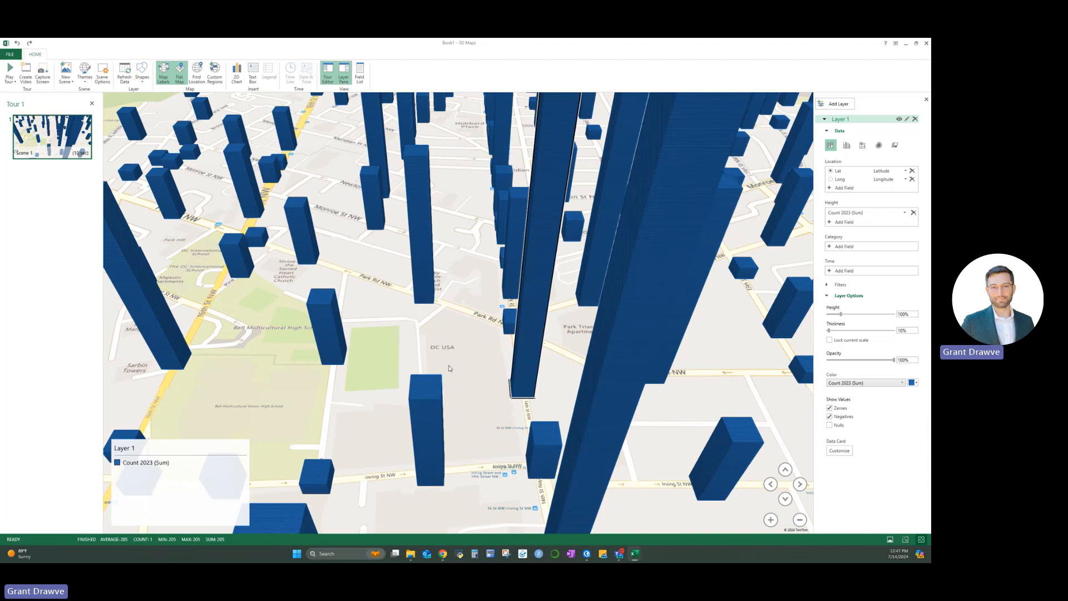
{"action": "scroll", "coordinate": [460, 388], "scroll_direction": "up", "scroll_amount": 3}
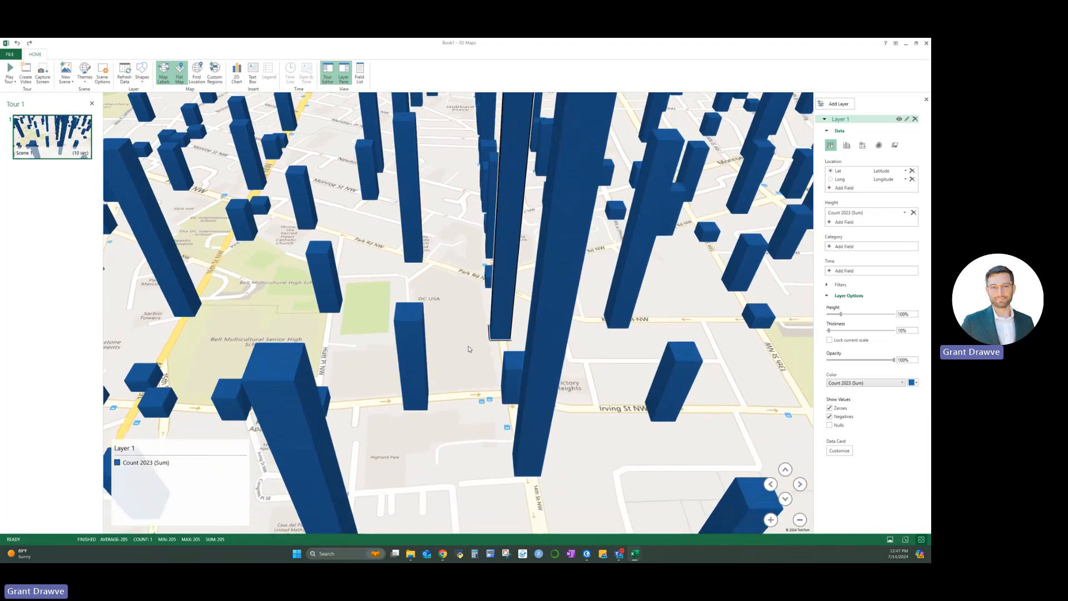
{"action": "scroll", "coordinate": [458, 381], "scroll_direction": "down", "scroll_amount": 4}
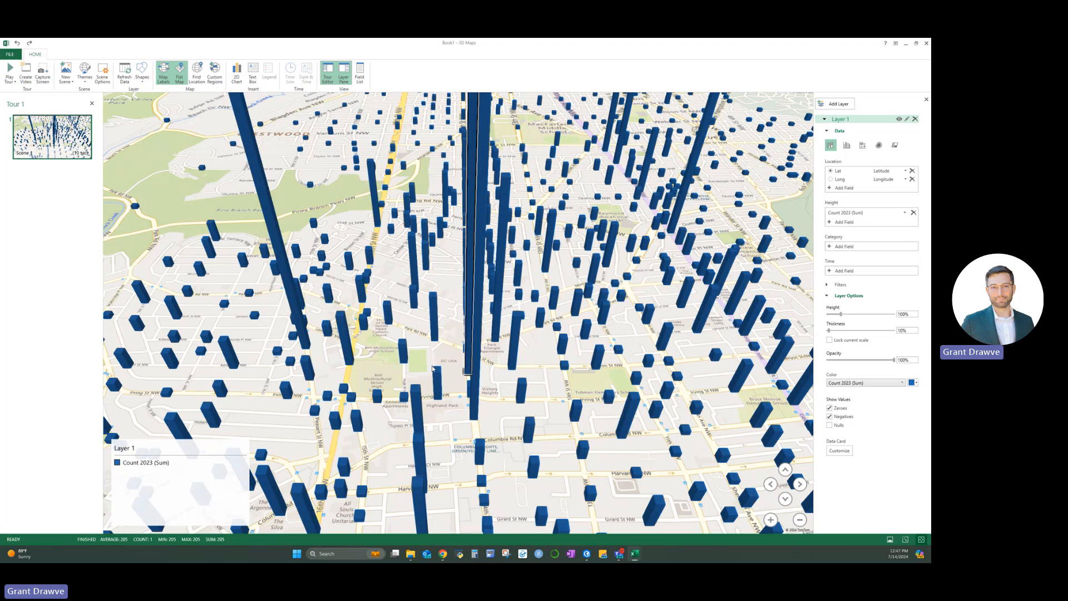
{"action": "mouse_move", "coordinate": [433, 370]}
- Close 3D Maps and copy the top ten block names from Sheet4's PivotTable to the range starting at H5
{"action": "left_click", "coordinate": [925, 46]}
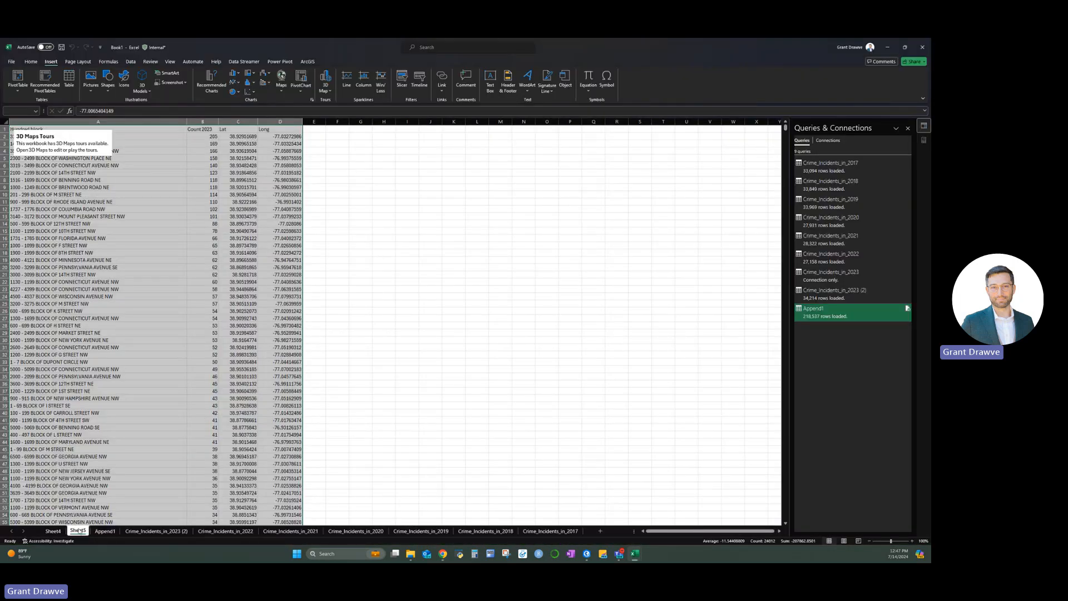
{"action": "left_click", "coordinate": [51, 533]}
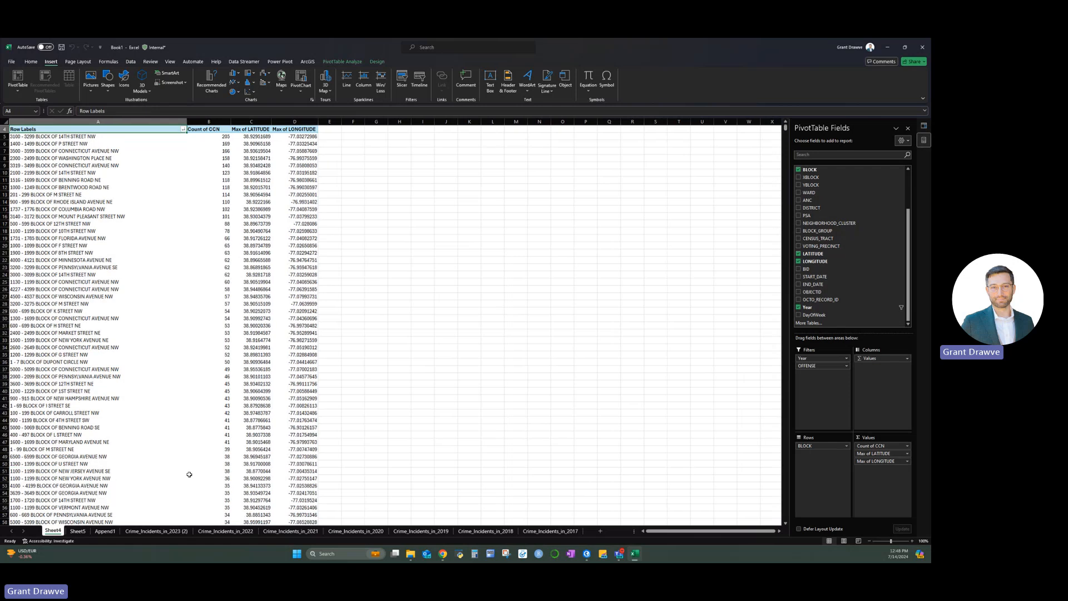
{"action": "scroll", "coordinate": [190, 474], "scroll_direction": "up", "scroll_amount": 1}
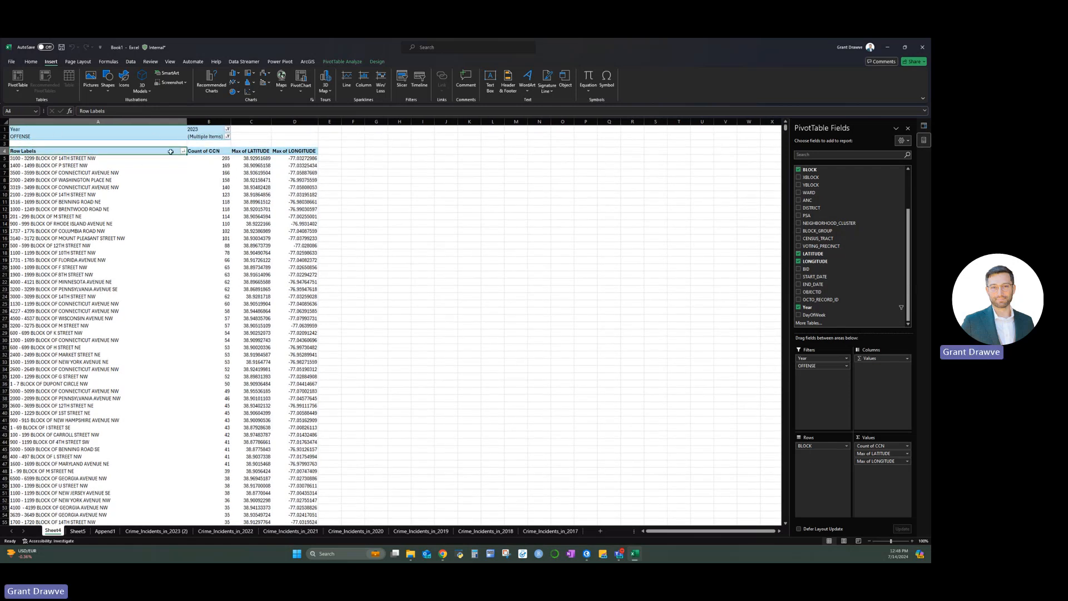
{"action": "left_click", "coordinate": [62, 158]}
{"action": "left_click_drag", "start_coordinate": [62, 165], "coordinate": [69, 225]}
{"action": "key", "text": "ctrl+c"}
{"action": "left_click", "coordinate": [394, 163]}
{"action": "key", "text": "ctrl+v"}
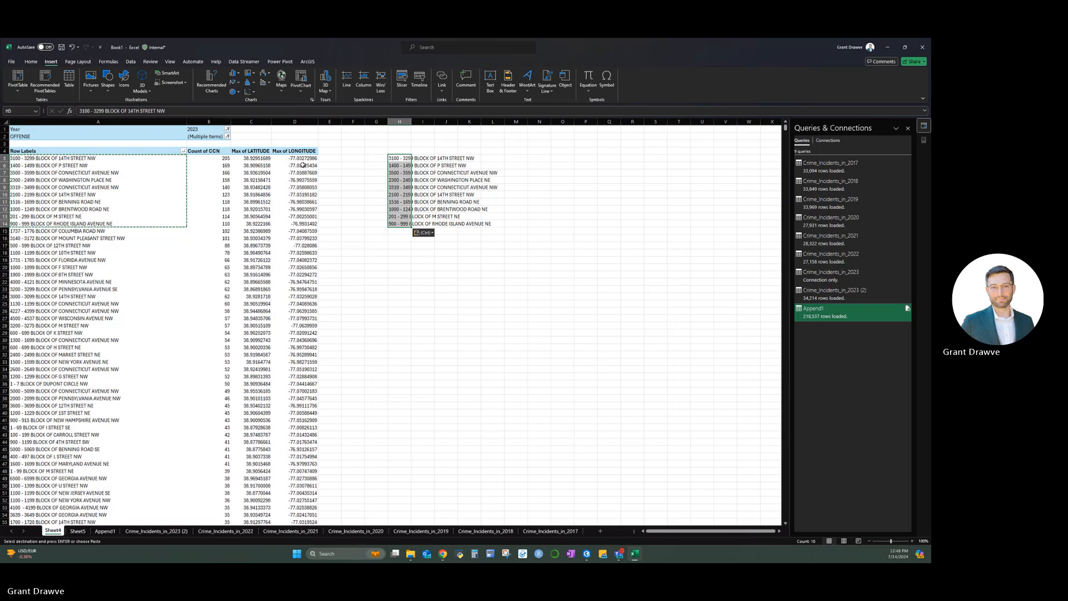
- Filter the PivotTable's Year to 2022 and select the first copied block name in H5
{"action": "left_click", "coordinate": [227, 129]}
{"action": "scroll", "coordinate": [194, 174], "scroll_direction": "down", "scroll_amount": 5}
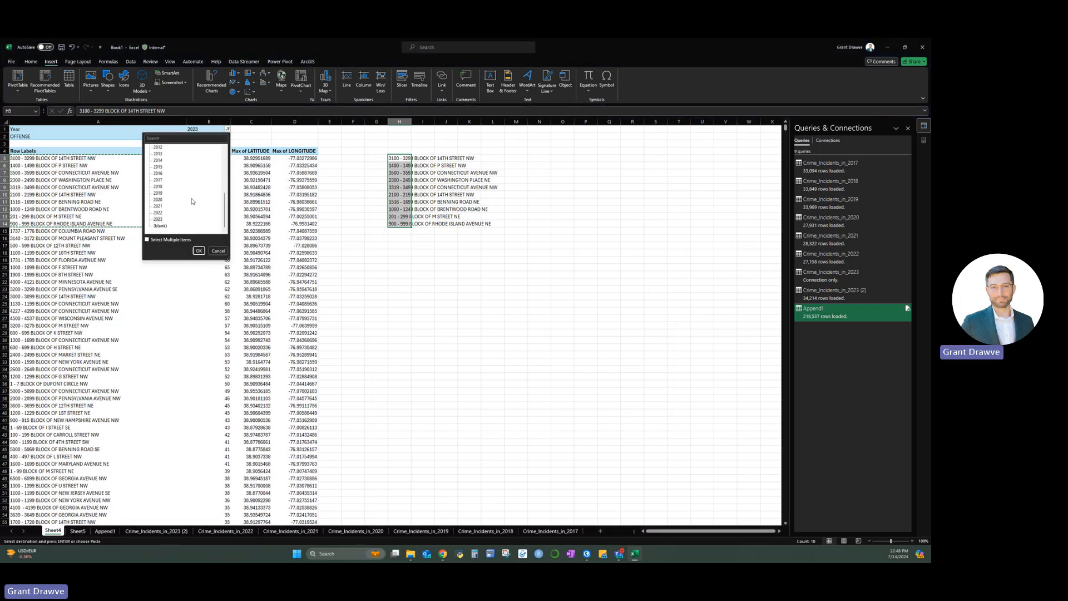
{"action": "left_click", "coordinate": [198, 251]}
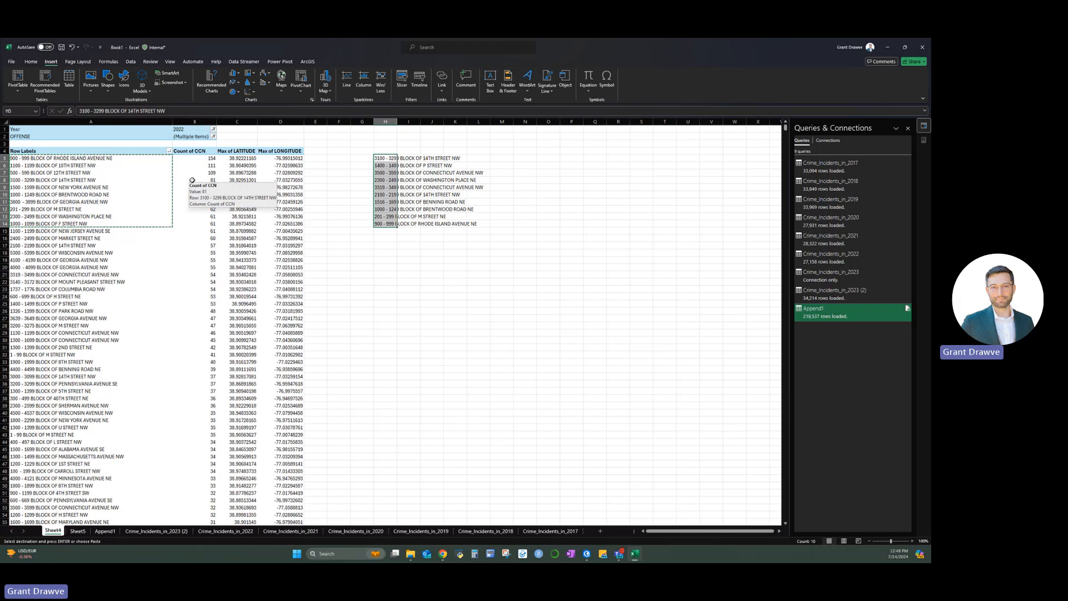
{"action": "left_click", "coordinate": [373, 158]}
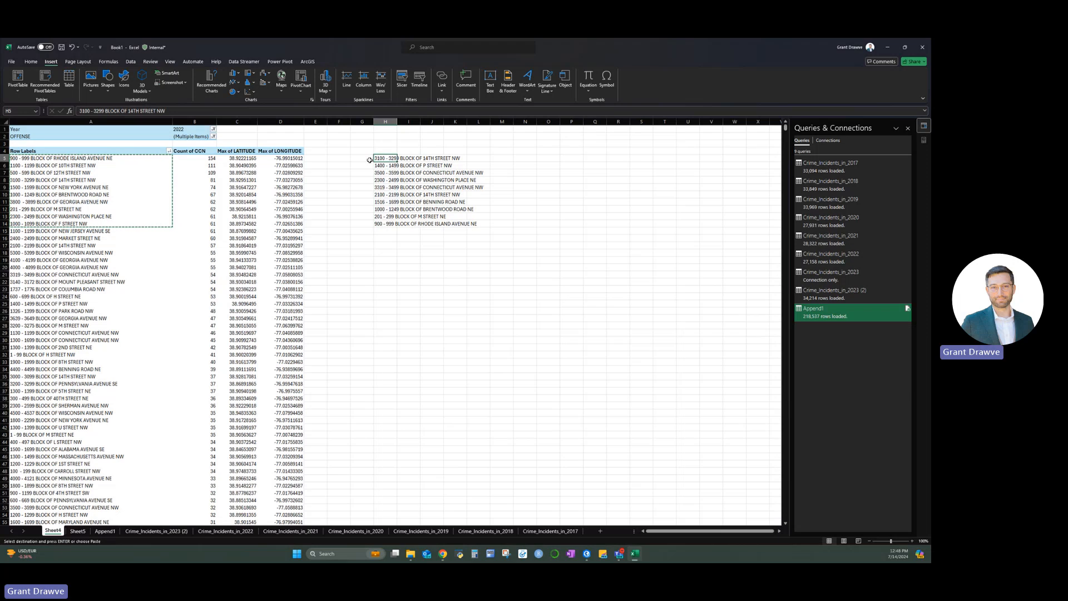